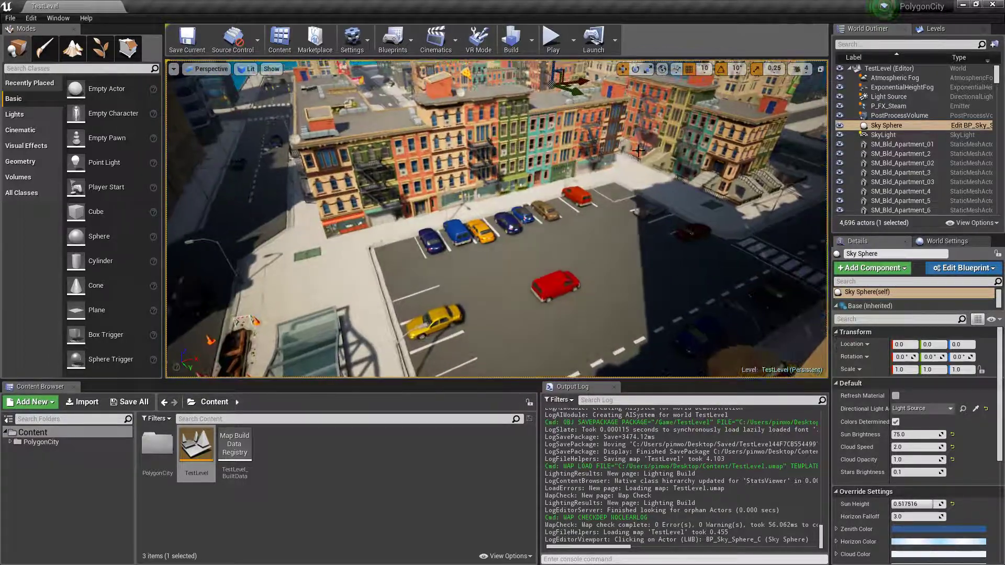
# Step: Fly around the city level to examine its streets, buildings and the intersection with the parked police car
pyautogui.moveTo(654, 174); pyautogui.dragTo(662, 132, button='right')
pyautogui.press('s')
pyautogui.press('w')
pyautogui.press('s')
pyautogui.press('w')
pyautogui.moveTo(602, 170); pyautogui.dragTo(524, 200, button='right')
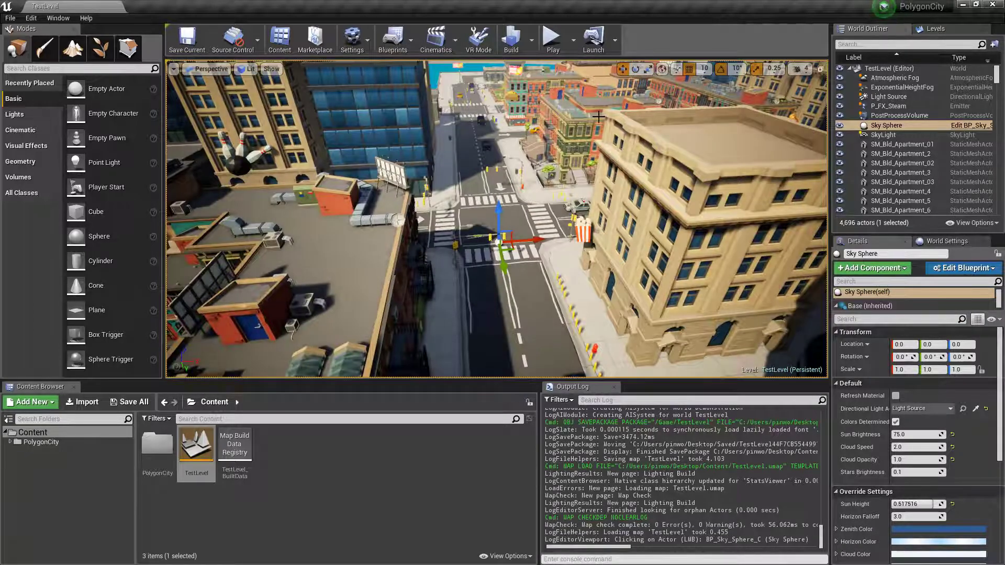
pyautogui.press('w')
pyautogui.moveTo(598, 117); pyautogui.dragTo(590, 136, button='right')
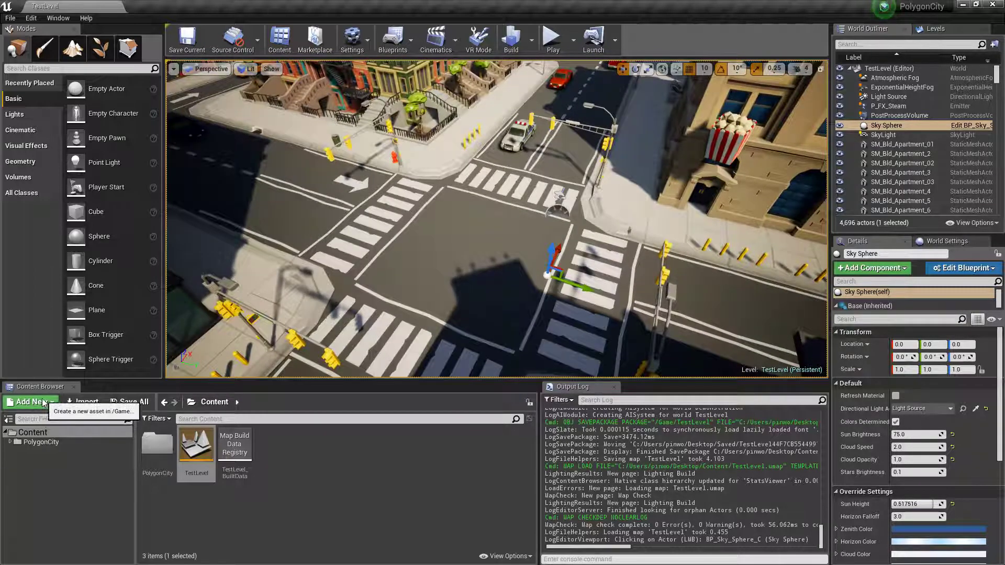
# Step: Add the Vehicle Blueprint feature pack to the project and look through its Maps and Sedan folders
pyautogui.click(32, 402)
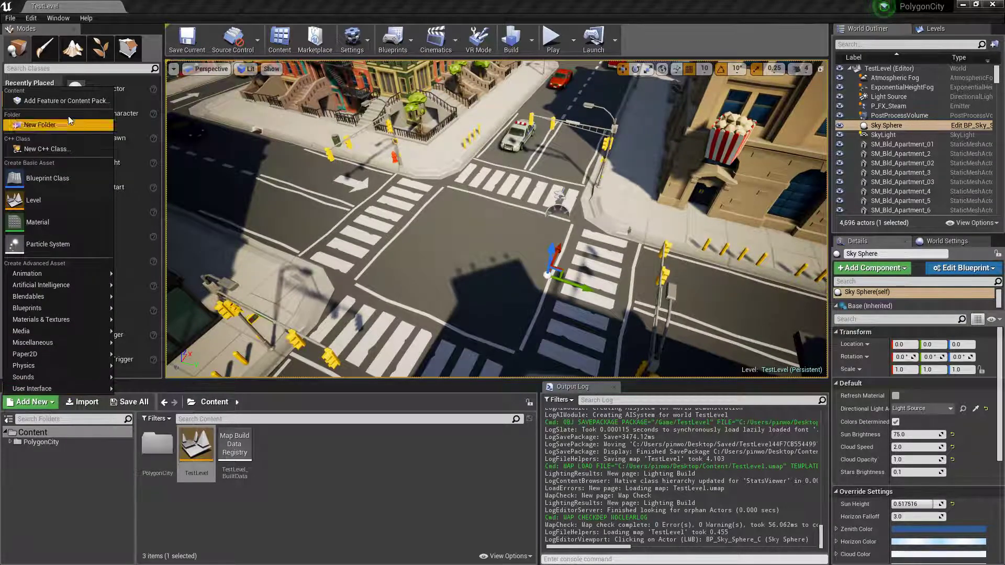
pyautogui.click(68, 102)
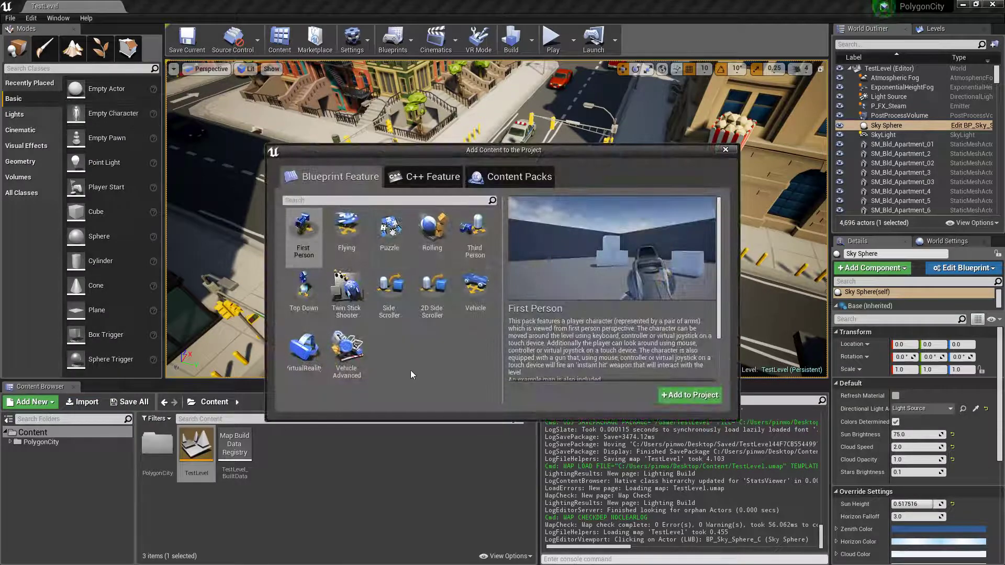
pyautogui.click(468, 292)
pyautogui.click(690, 393)
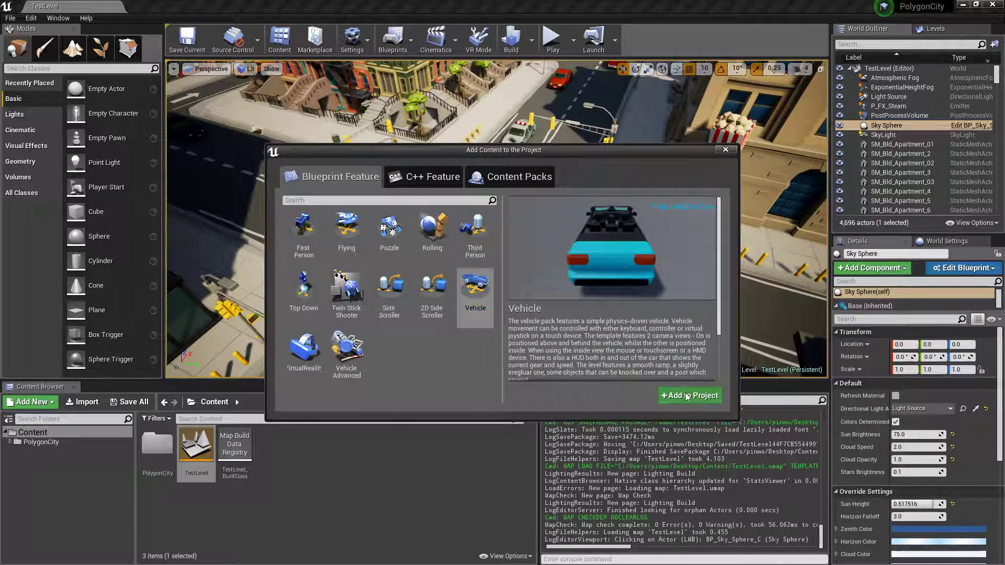
pyautogui.click(725, 151)
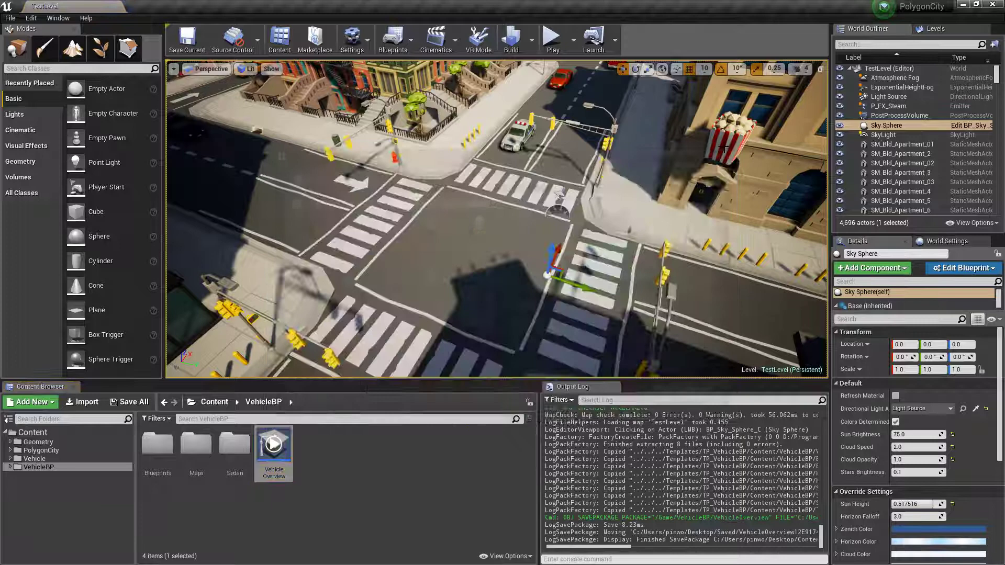
pyautogui.click(231, 506)
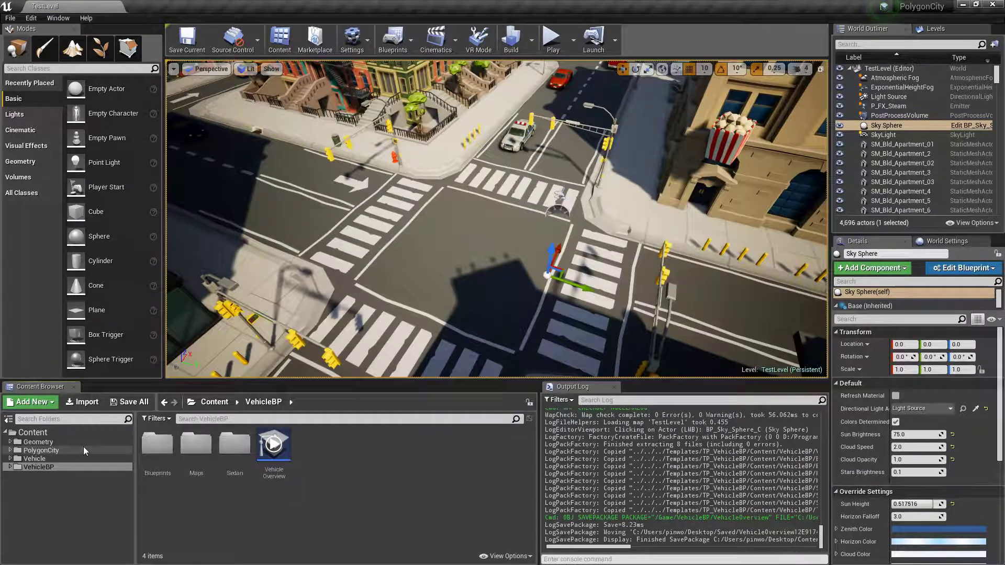
pyautogui.doubleClick(190, 466)
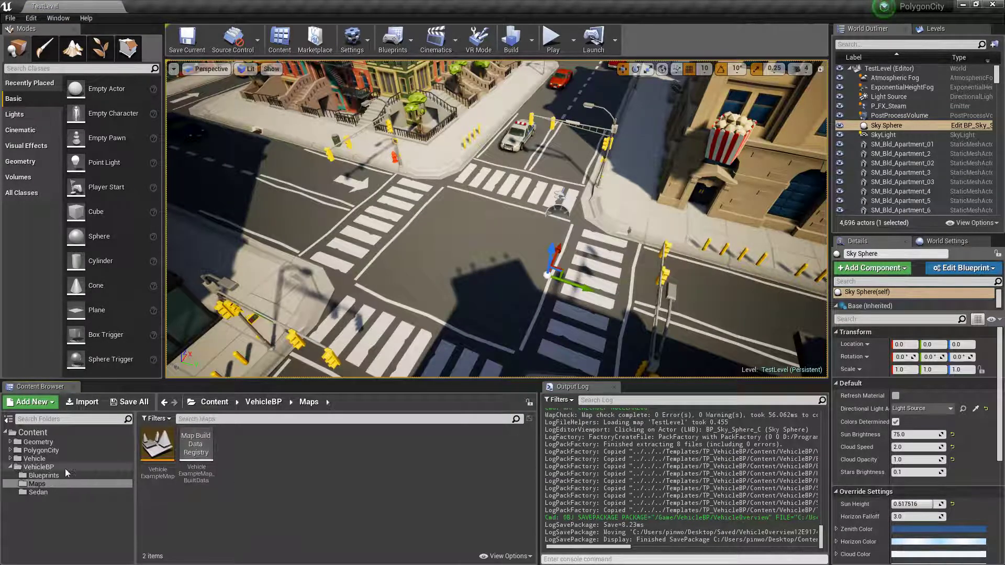
pyautogui.click(63, 472)
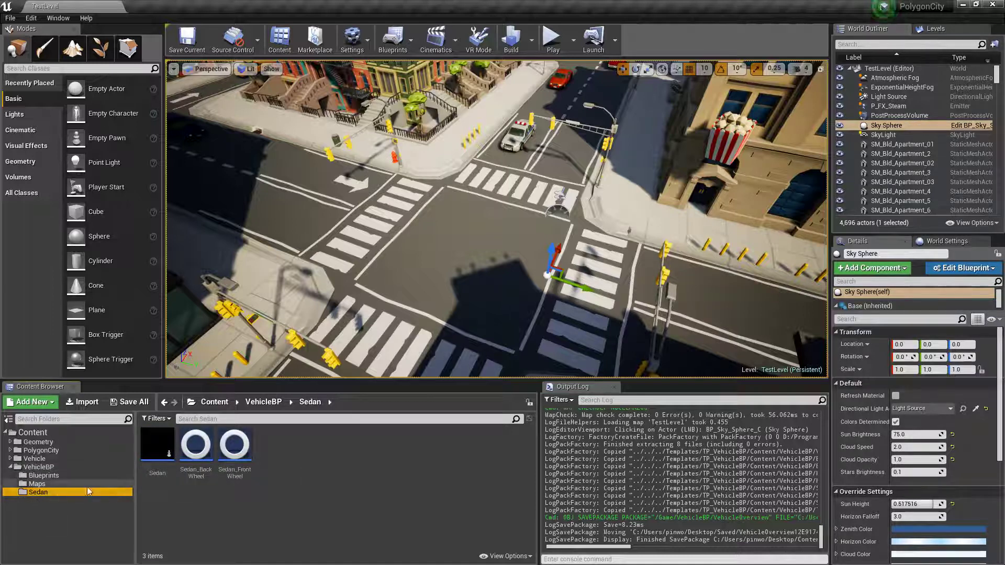
# Step: Create a folder named Blueprints under Content
pyautogui.click(32, 432)
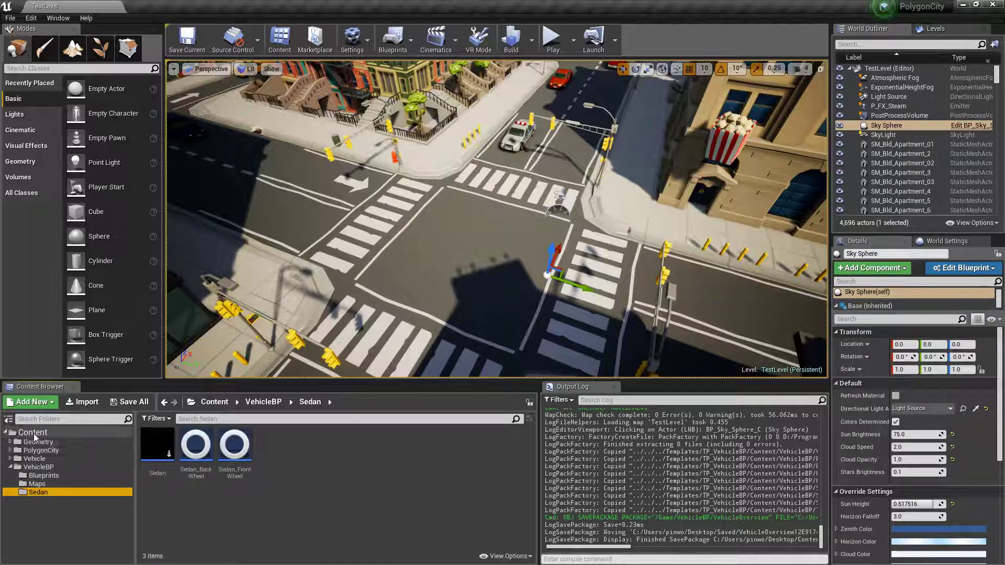
pyautogui.rightClick(32, 432)
pyautogui.click(119, 254)
pyautogui.write('Blueprints')
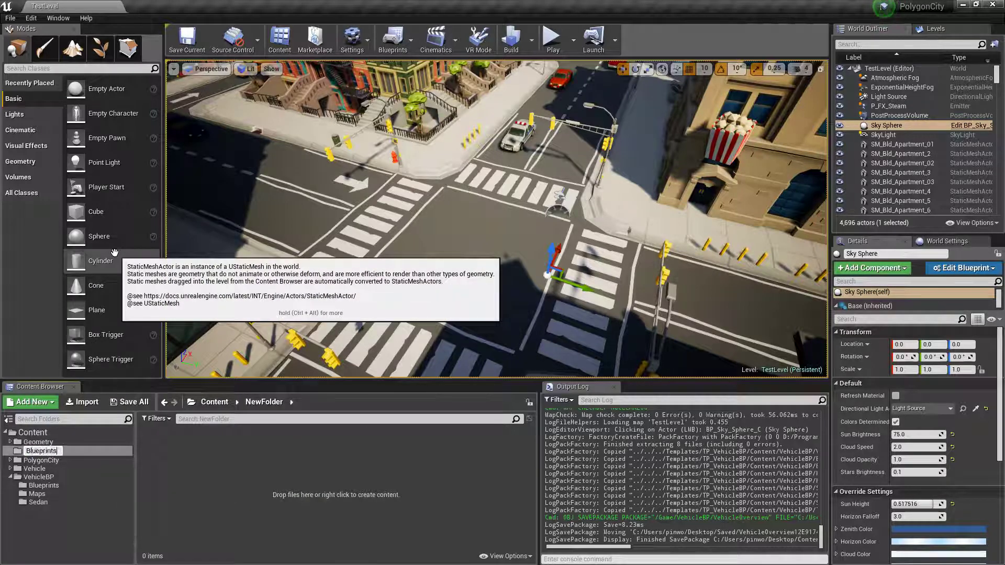
pyautogui.press('Return')
# Step: Create a subfolder named Vehicles inside the new Blueprints folder
pyautogui.rightClick(204, 449)
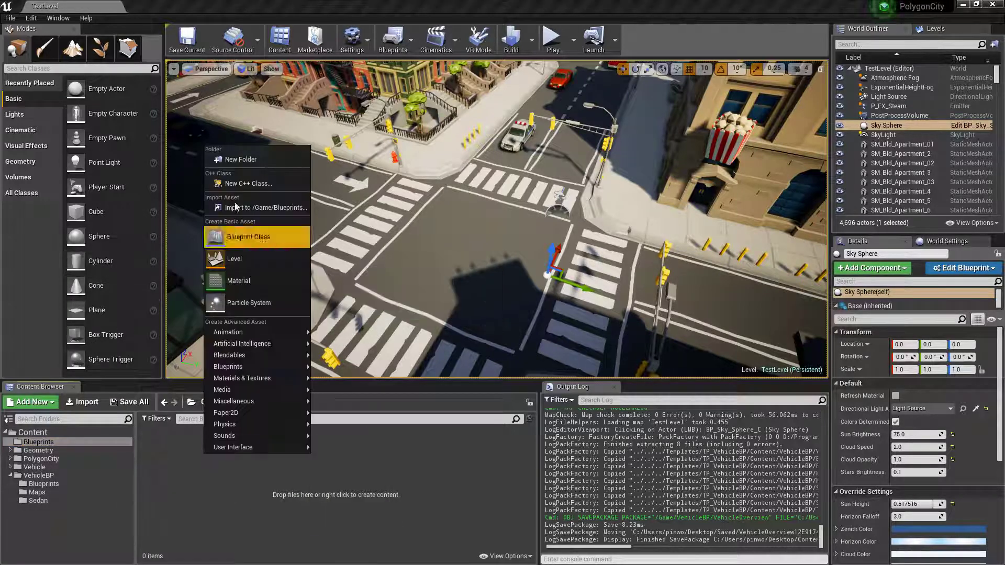
pyautogui.click(272, 150)
pyautogui.write('Vehicle')
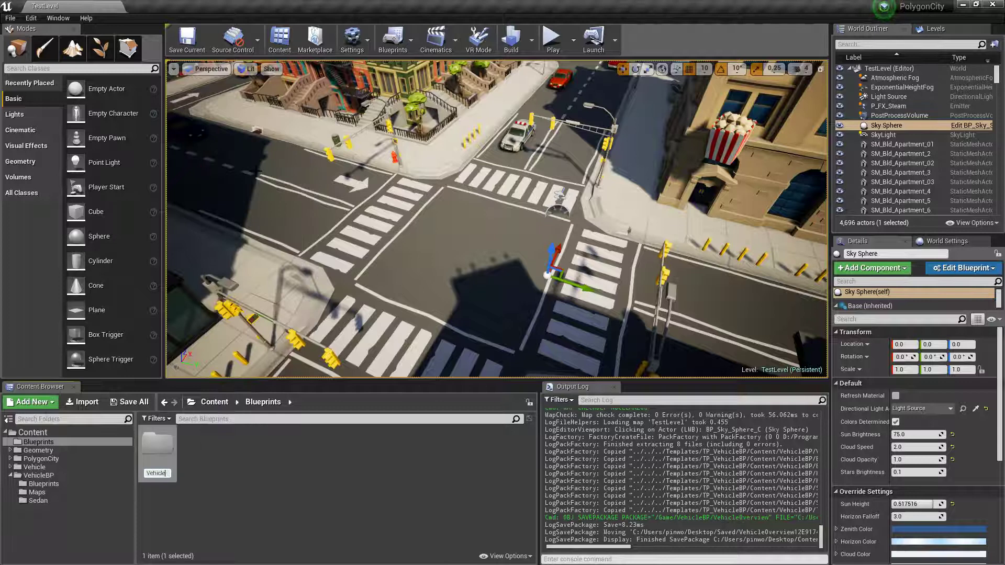
pyautogui.write('s')
pyautogui.press('Return')
# Step: Move the Sedan blueprint from VehicleBP/Sedan into Blueprints/Vehicles and open that folder
pyautogui.click(55, 497)
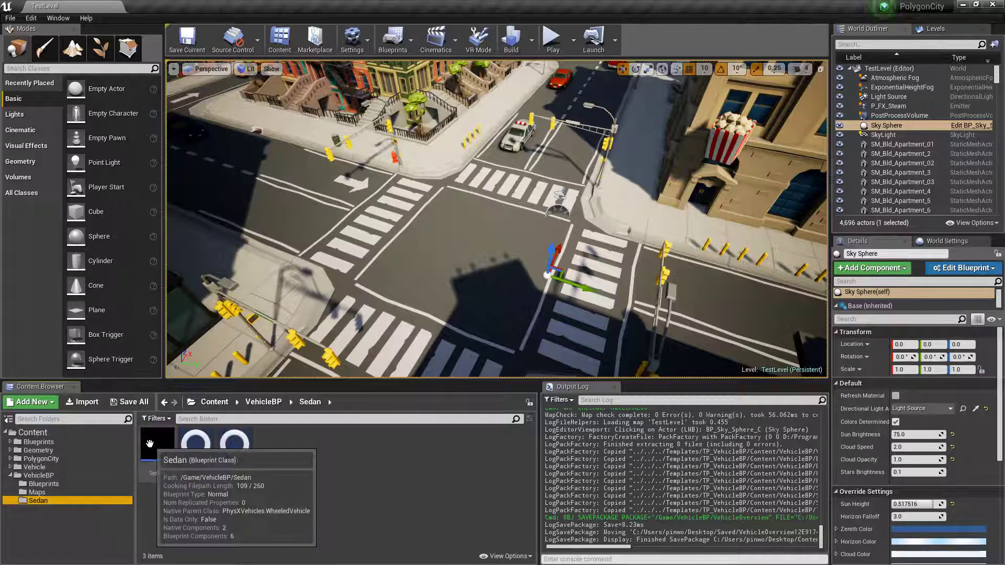
pyautogui.click(11, 442)
pyautogui.moveTo(146, 449); pyautogui.dragTo(57, 451)
pyautogui.click(96, 478)
pyautogui.click(50, 450)
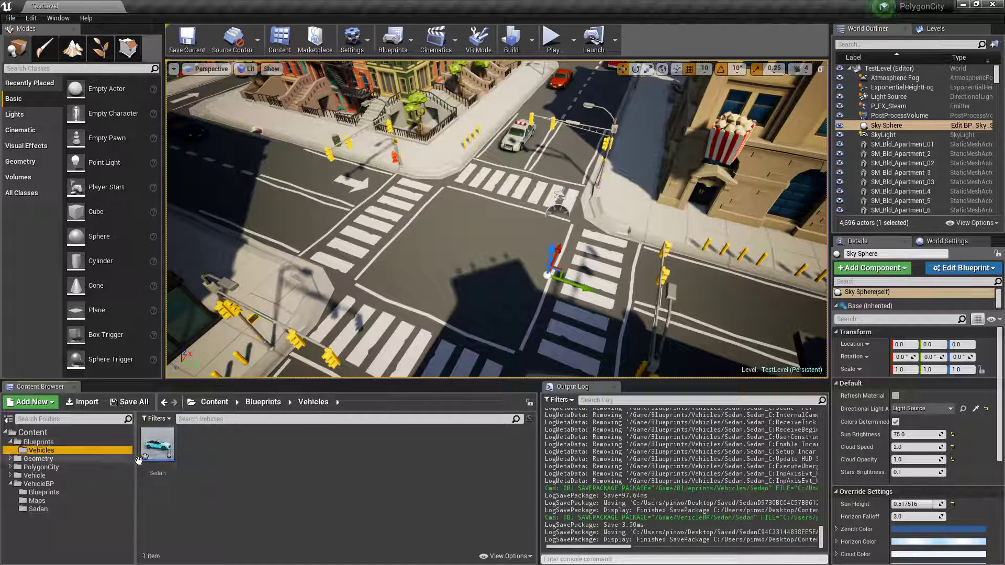
# Step: Rename the Sedan blueprint in the Vehicles folder as BP_BaseVehicle
pyautogui.click(157, 444)
pyautogui.press('F2')
pyautogui.write('BaseVehicle')
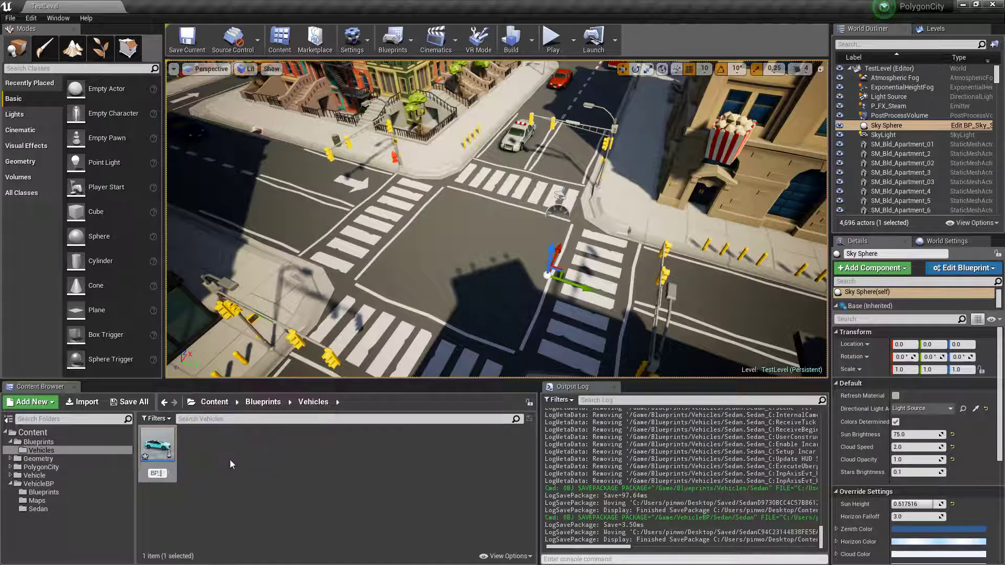
pyautogui.press('Return')
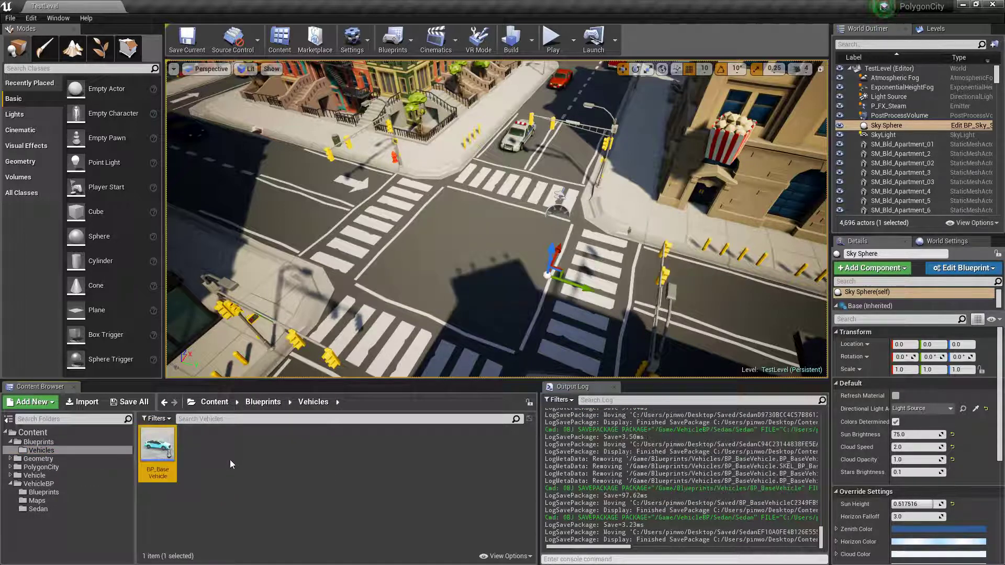
# Step: Set the level's GameMode Override to VehicleGameMode in the World Settings and check its default pawn class
pyautogui.click(945, 241)
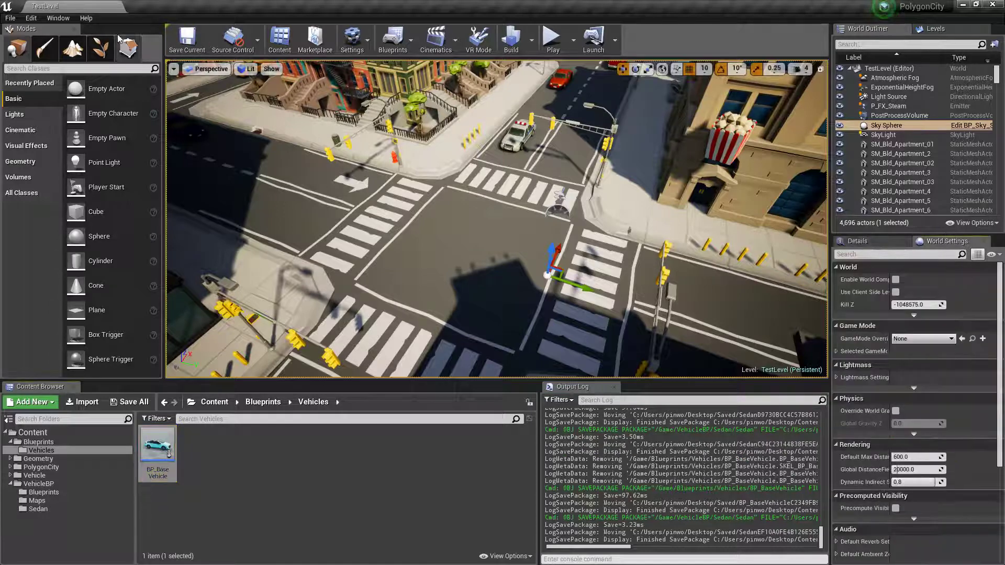
pyautogui.click(58, 17)
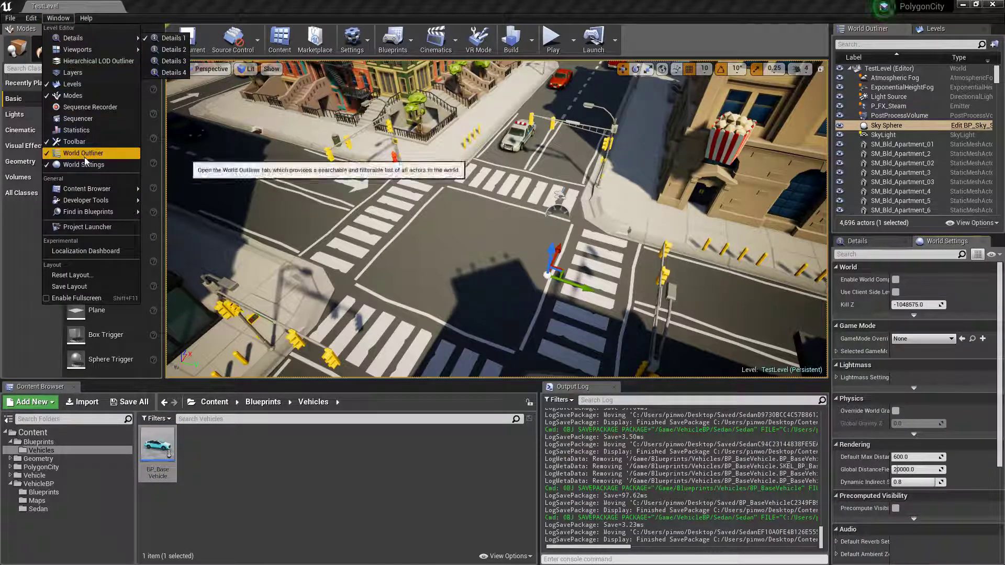
pyautogui.click(922, 338)
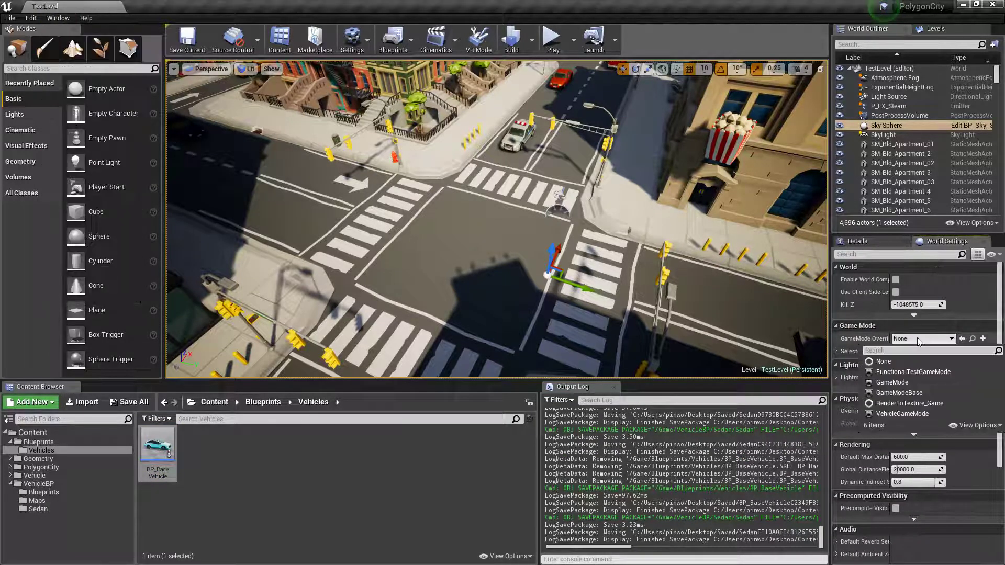
pyautogui.click(931, 415)
pyautogui.click(837, 352)
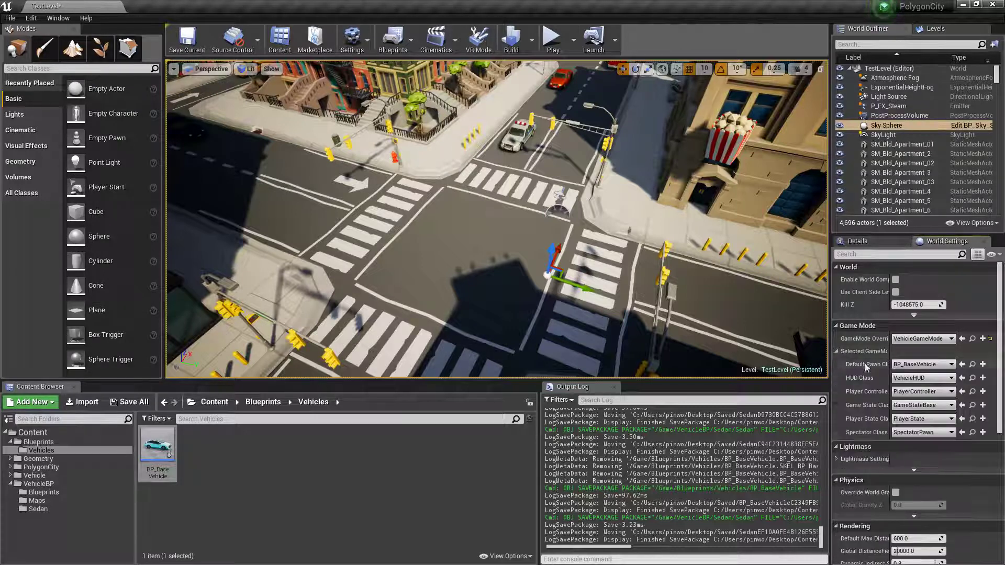
pyautogui.click(921, 364)
pyautogui.click(924, 367)
# Step: Create a child blueprint class of BP_BaseVehicle named BP_Veh_Police
pyautogui.rightClick(157, 445)
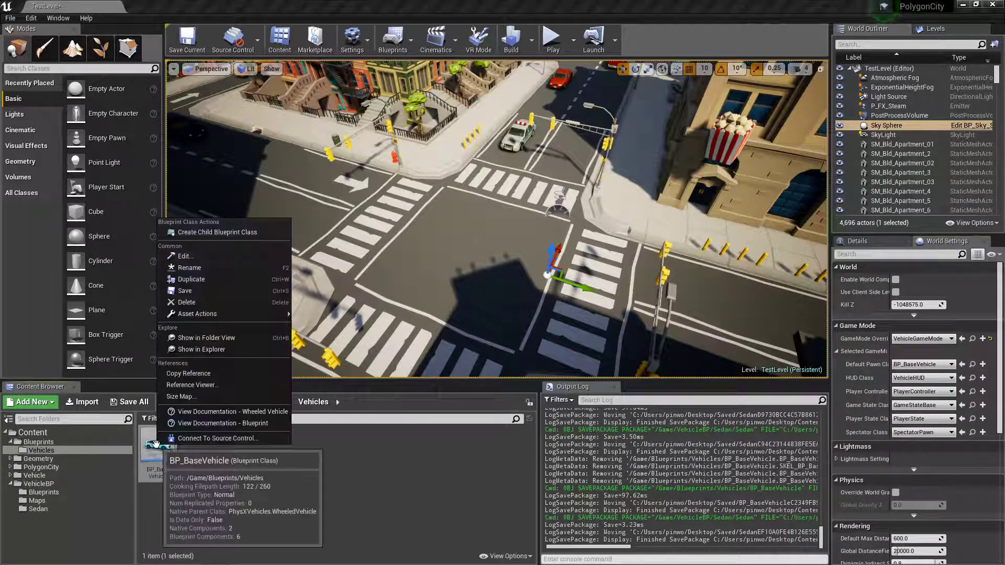
pyautogui.click(236, 230)
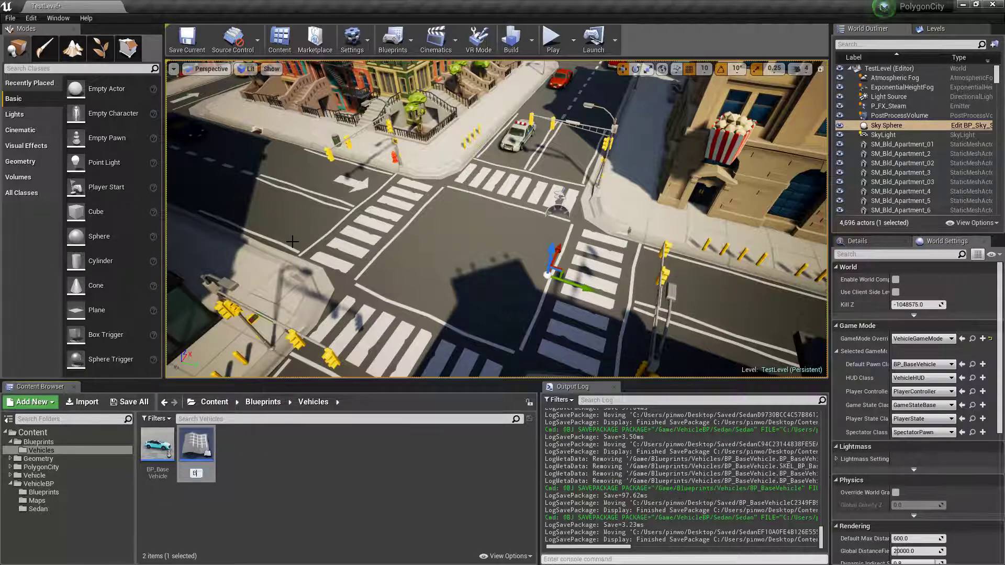
pyautogui.write('BP_Veh_Police')
pyautogui.press('Return')
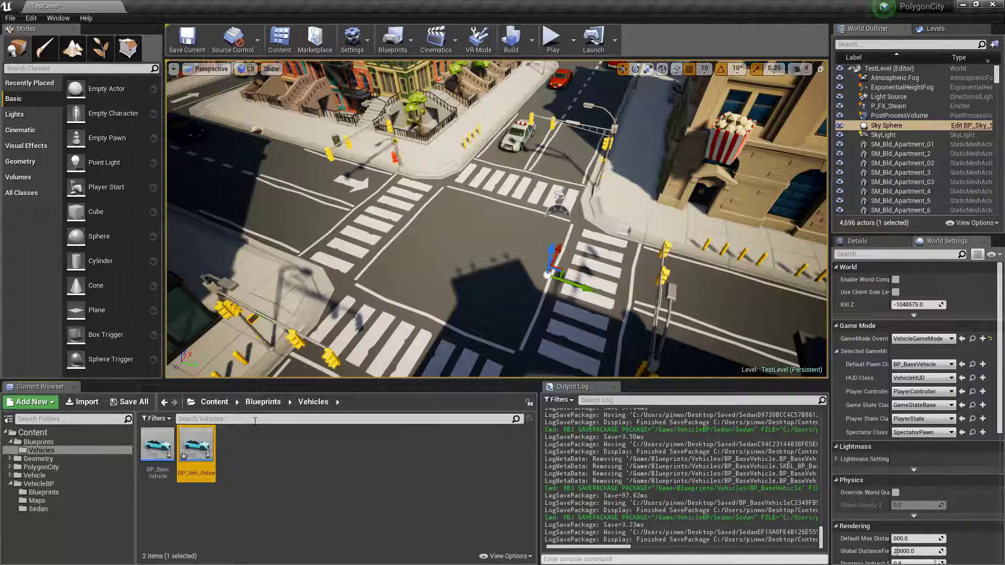
# Step: Open BP_Veh_Police and set its inherited Mesh component's skeletal mesh to SK_Veh_Car_Police_01
pyautogui.doubleClick(197, 444)
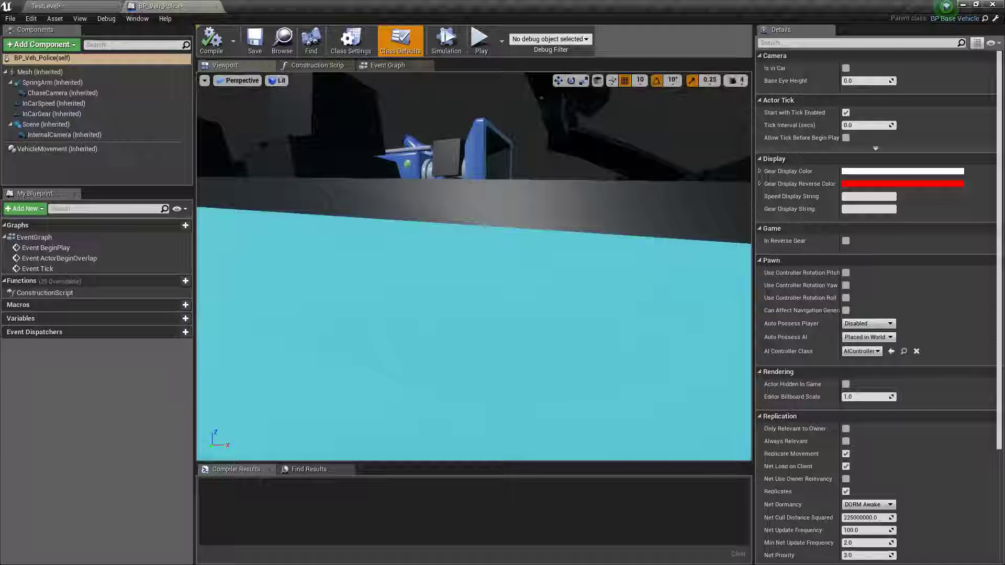
pyautogui.click(39, 72)
pyautogui.click(919, 257)
pyautogui.write('s')
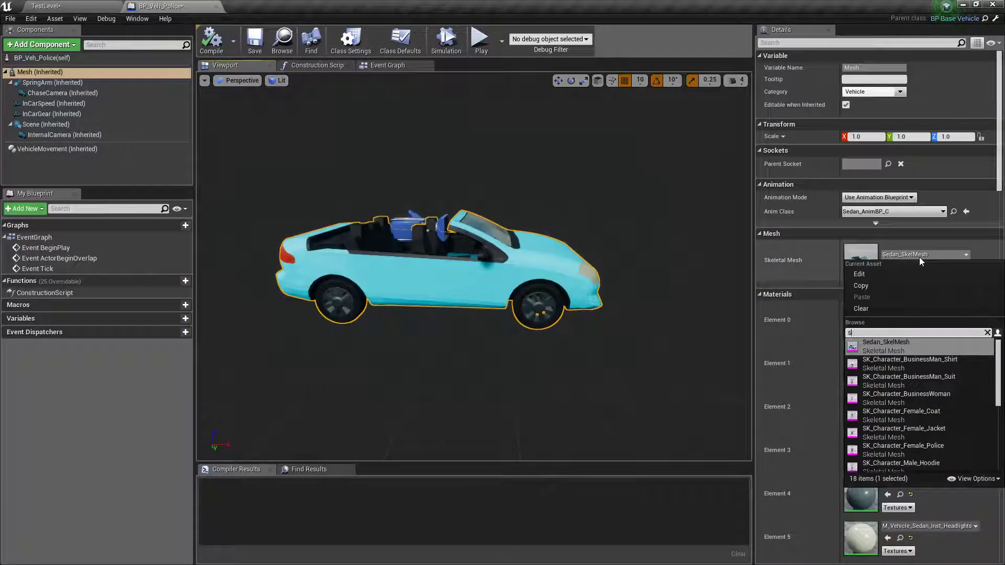
pyautogui.write('k_poli')
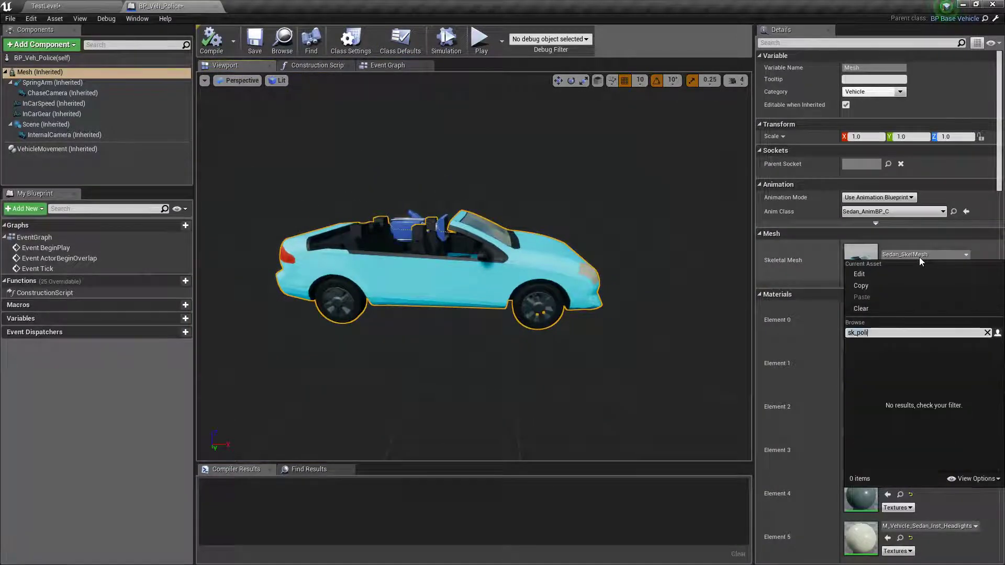
pyautogui.hotkey('ctrl', 'a')
pyautogui.write('police')
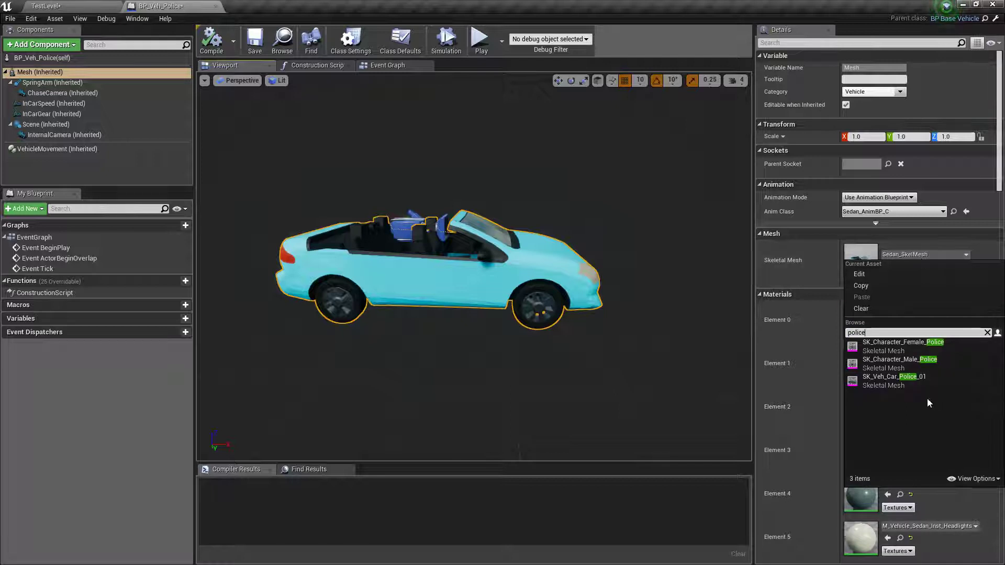
pyautogui.click(909, 387)
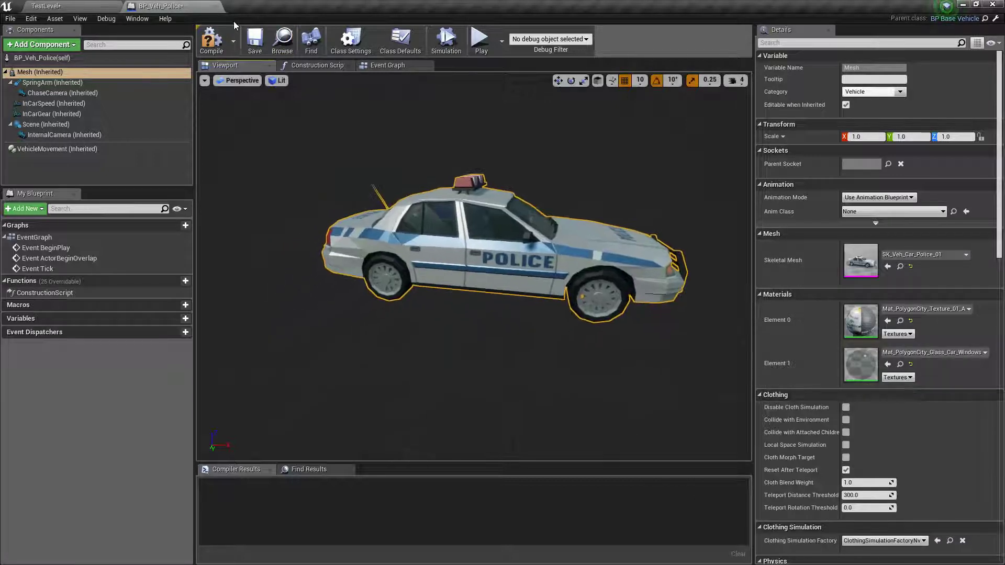
# Step: Compile and save the BP_Veh_Police blueprint, and close its editor
pyautogui.click(211, 40)
pyautogui.click(255, 41)
pyautogui.moveTo(408, 199)
pyautogui.mouseDown(button='right')
pyautogui.moveTo(444, 206)
pyautogui.moveTo(404, 211)
pyautogui.mouseUp(button='right')
pyautogui.middleClick(186, 5)
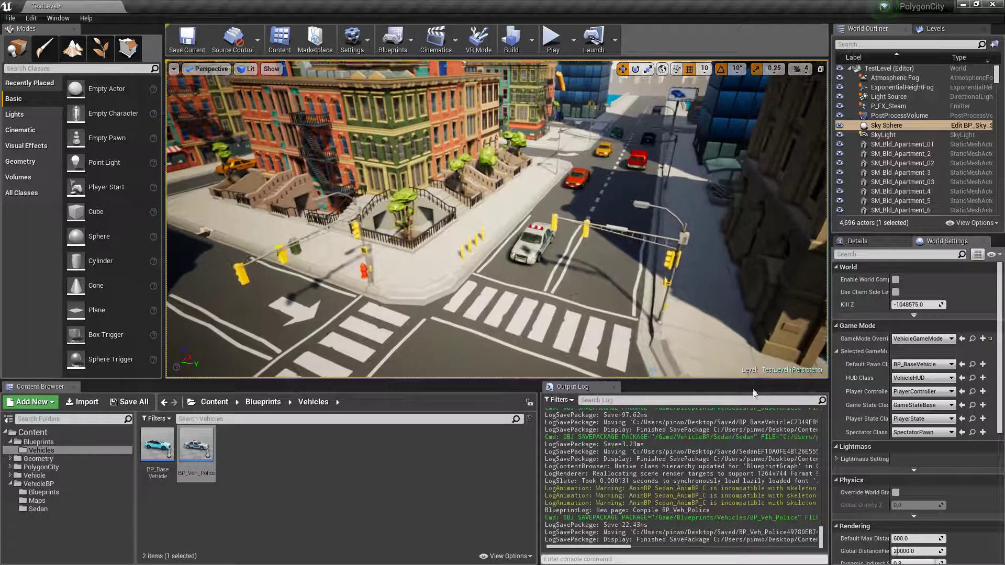
# Step: Set the Default Pawn Class of VehicleGameMode to BP_Veh_Police
pyautogui.click(920, 366)
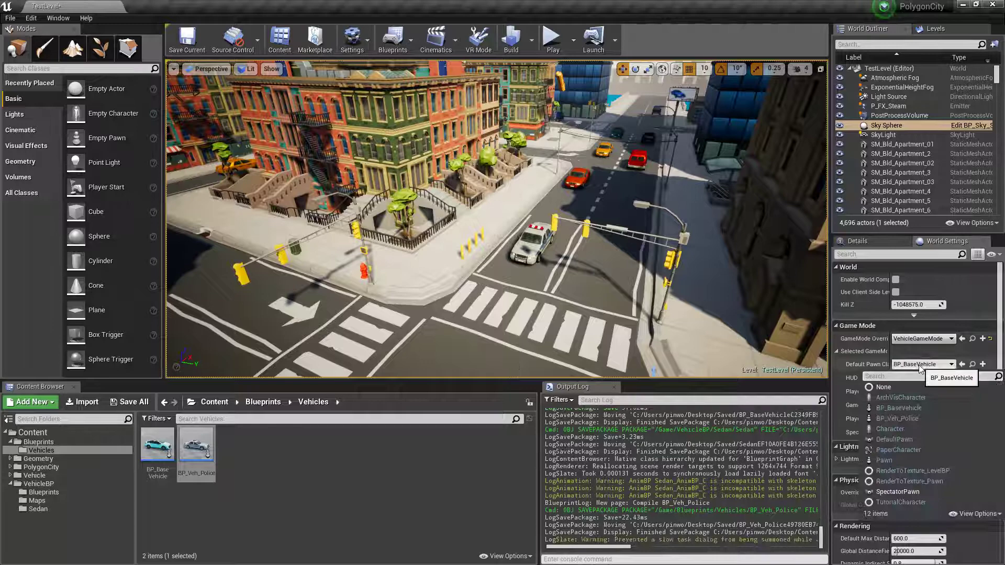
pyautogui.click(911, 418)
pyautogui.scroll(5, 573, 138)
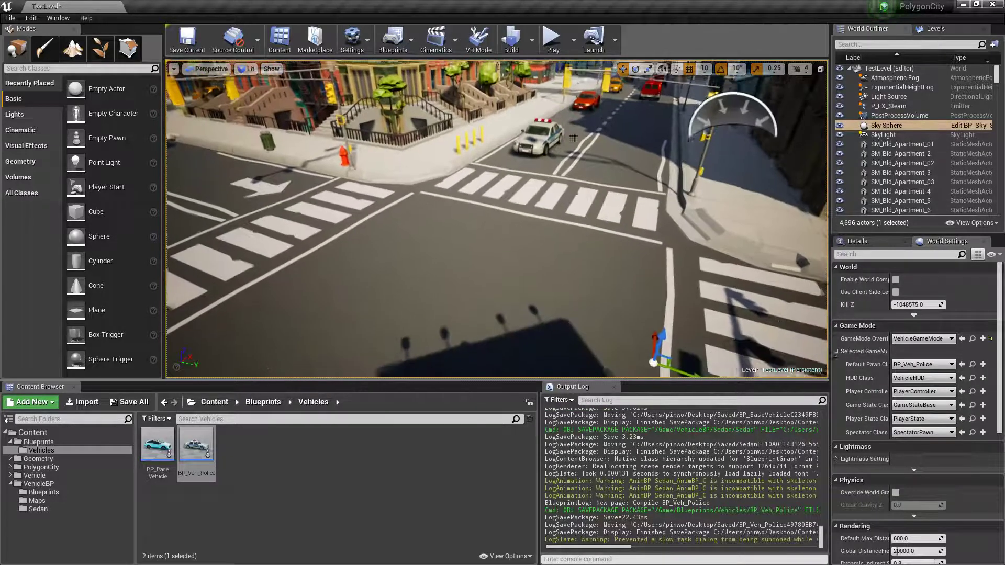
# Step: Play the level in the editor and test-drive the police car forward and in reverse
pyautogui.click(551, 37)
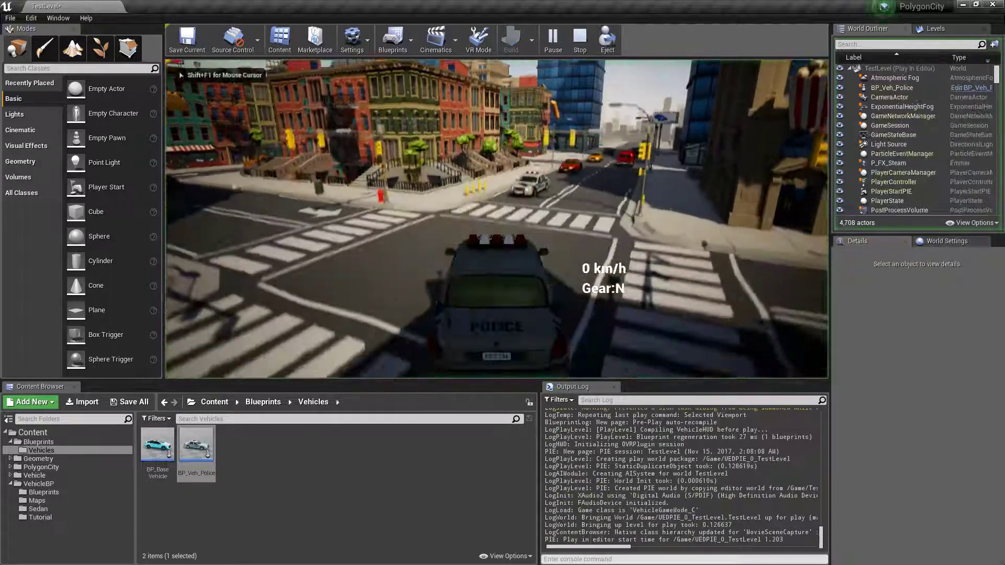
pyautogui.press('w')
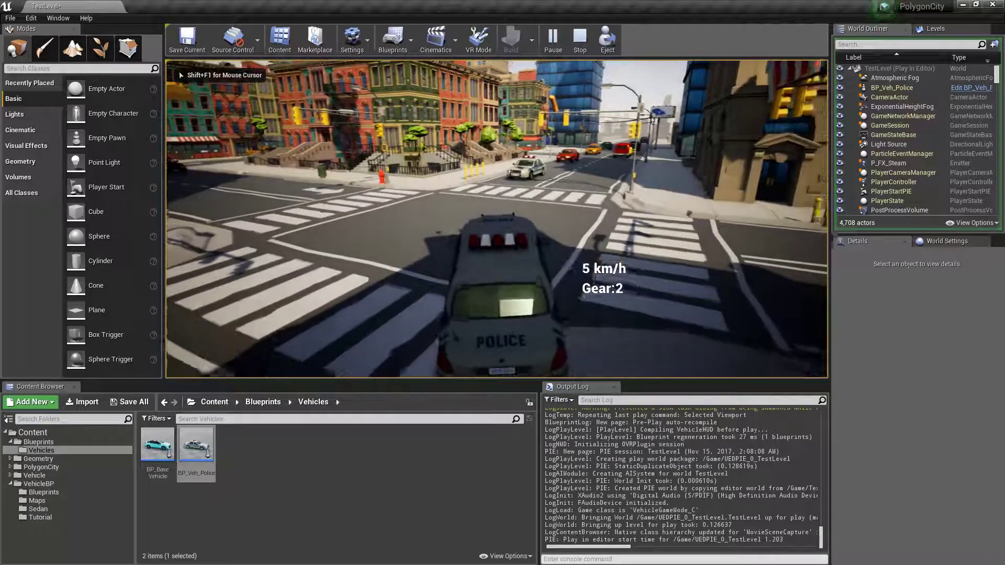
pyautogui.press('s')
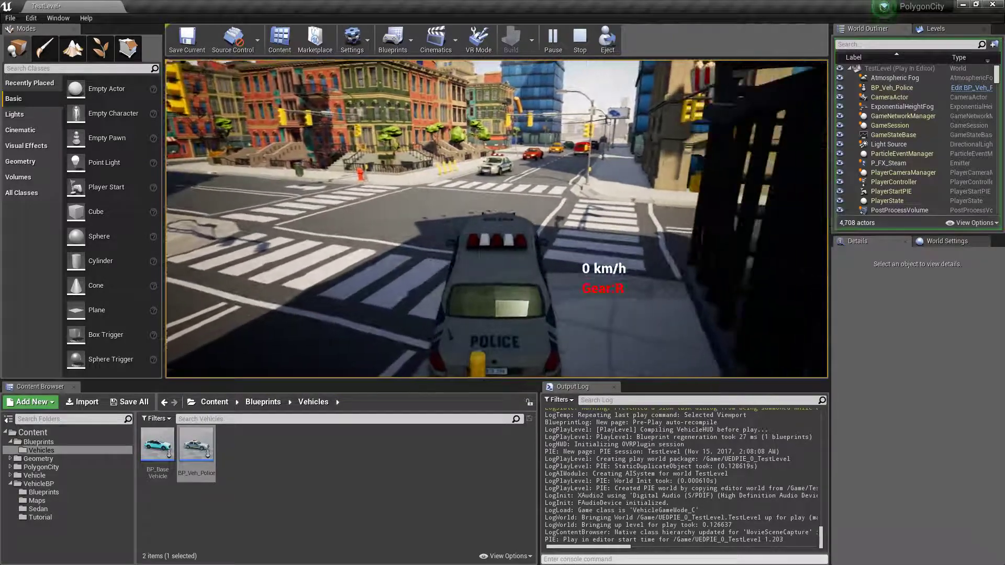
# Step: Reverse the police car in the running level and end the play session
pyautogui.press('s')
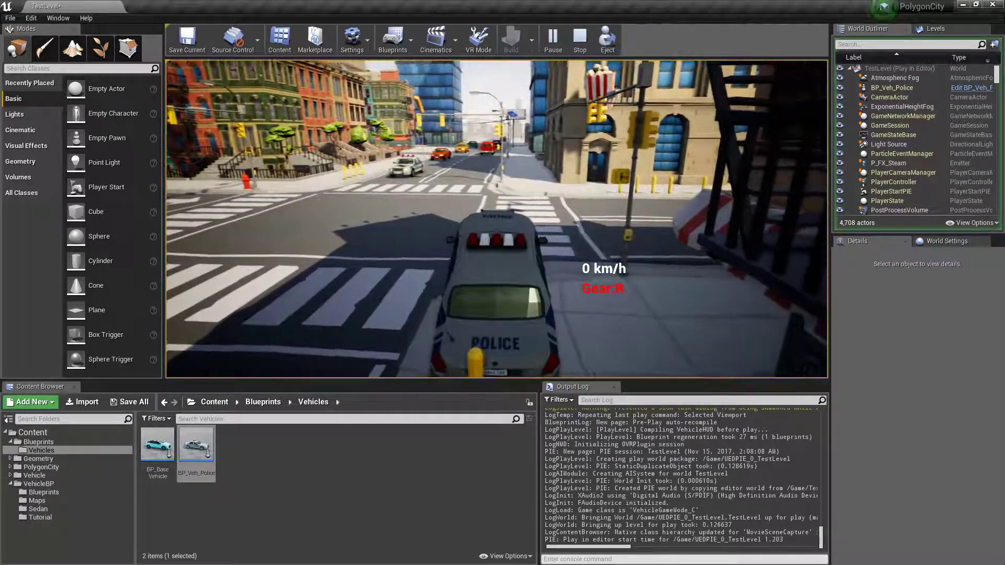
pyautogui.press('Escape')
# Step: Open the physics asset of SK_Veh_Car_Police_01 by way of the mesh used in BP_Veh_Police, and briefly simulate its physics
pyautogui.doubleClick(196, 447)
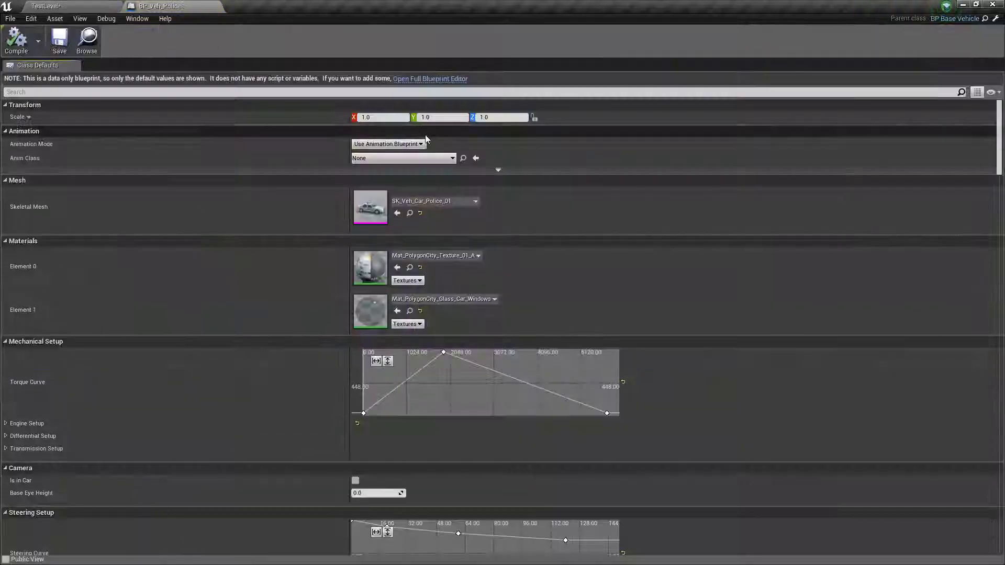
pyautogui.click(409, 214)
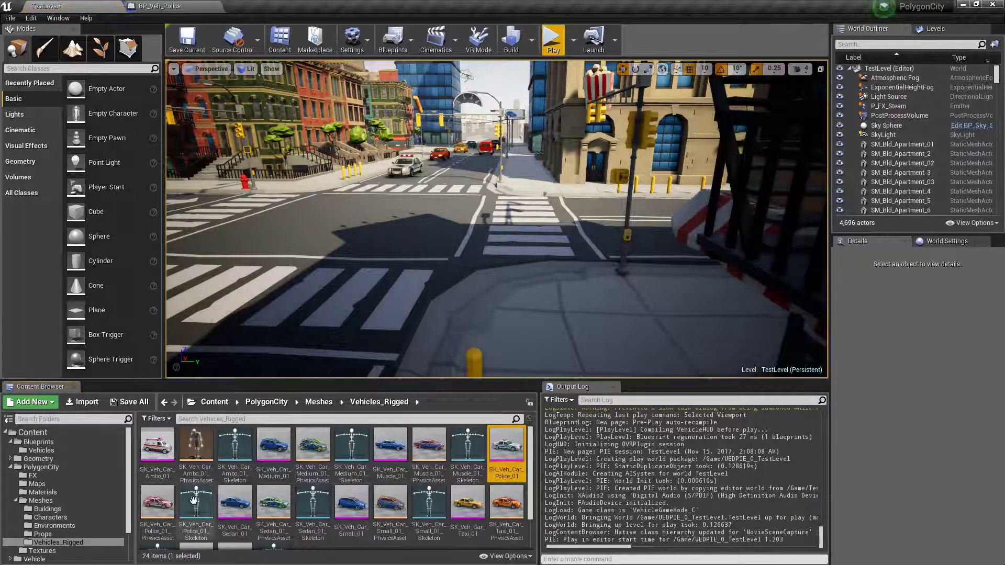
pyautogui.doubleClick(158, 502)
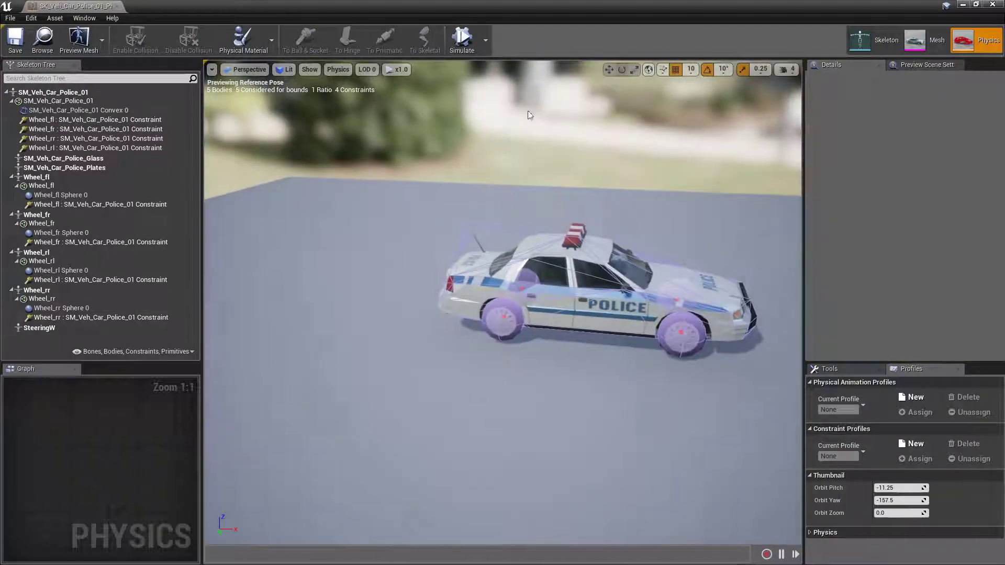
pyautogui.click(463, 39)
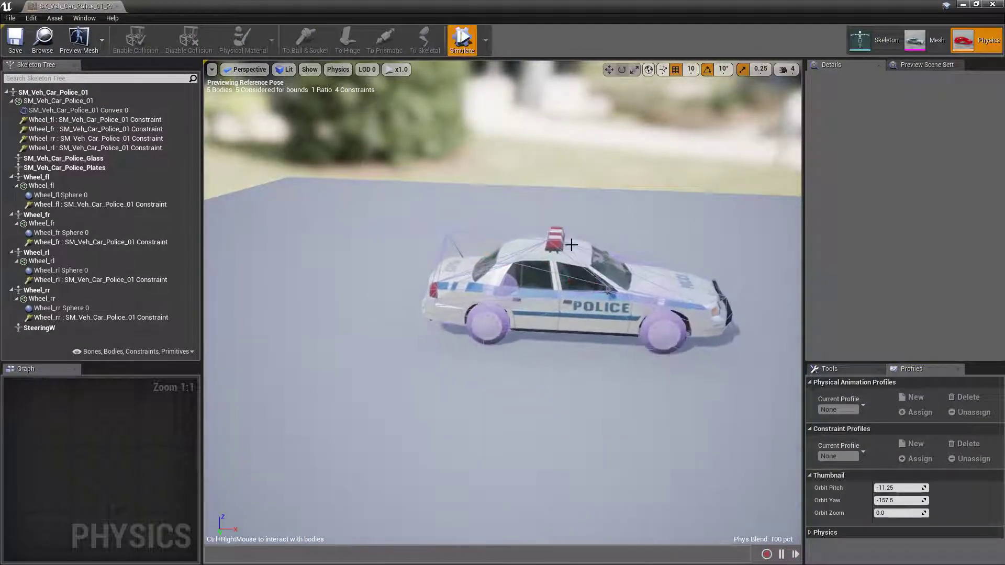
pyautogui.click(463, 39)
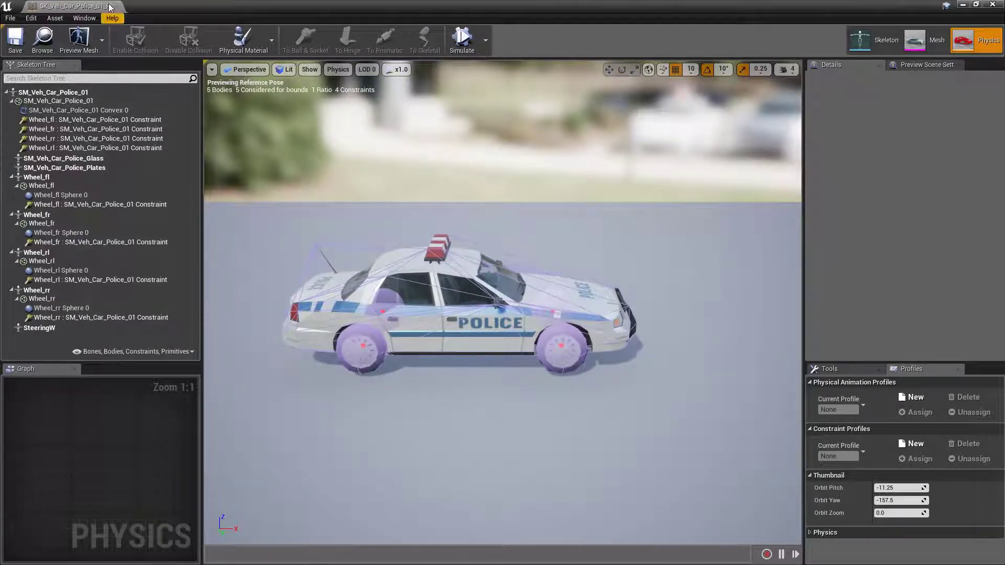
# Step: Open BP_Veh_Police in the full blueprint editor and filter the VehicleMovement component's properties by "wheel"
pyautogui.moveTo(110, 7); pyautogui.dragTo(358, 8)
pyautogui.click(164, 6)
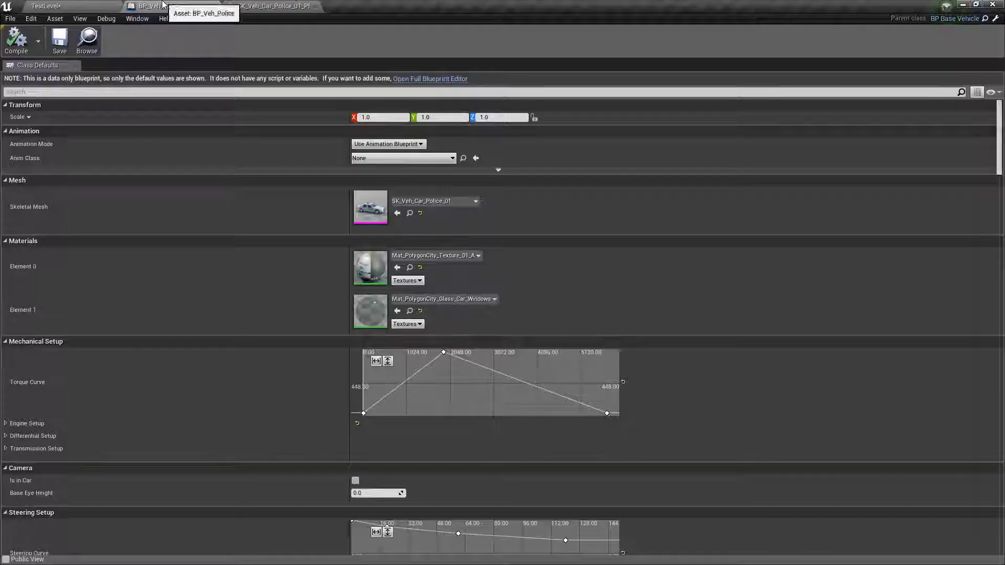
pyautogui.click(423, 80)
pyautogui.click(57, 149)
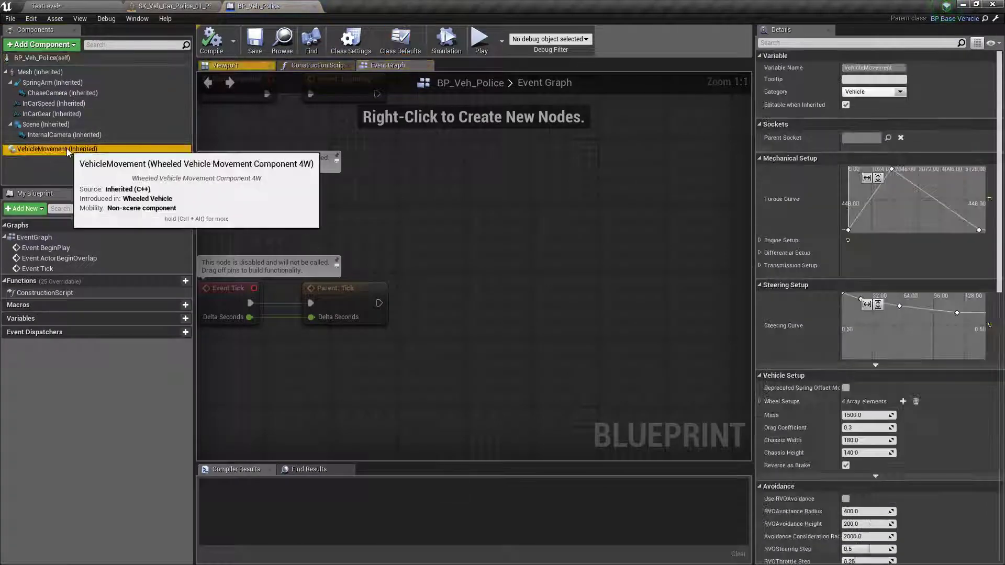
pyautogui.click(759, 242)
pyautogui.click(760, 241)
pyautogui.scroll(-5, 810, 366)
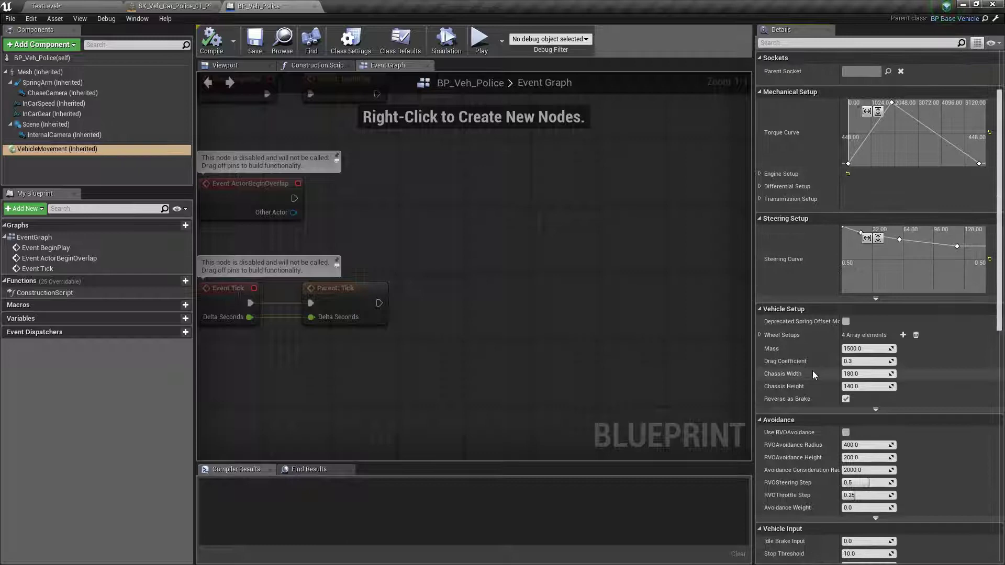
pyautogui.click(767, 44)
pyautogui.write('wheel')
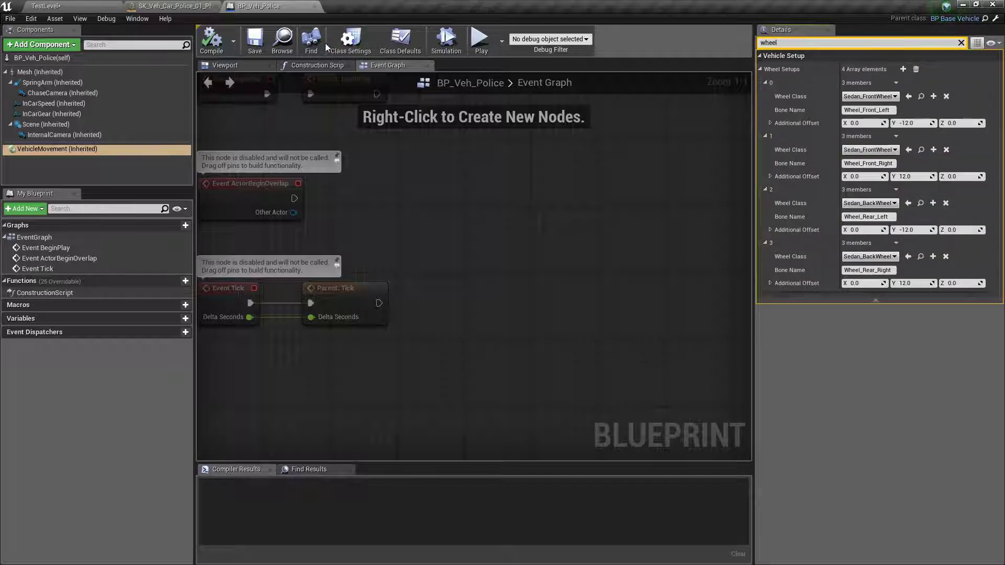
# Step: Copy the front-left wheel's bone name from the police car's physics asset and set wheel setup 0's Bone Name to Wheel_fl
pyautogui.click(192, 5)
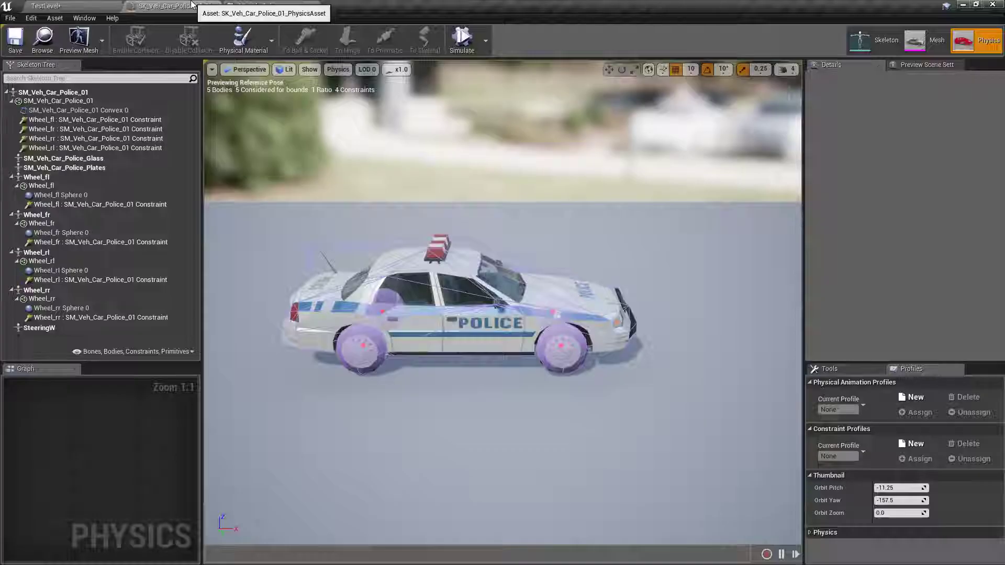
pyautogui.click(105, 188)
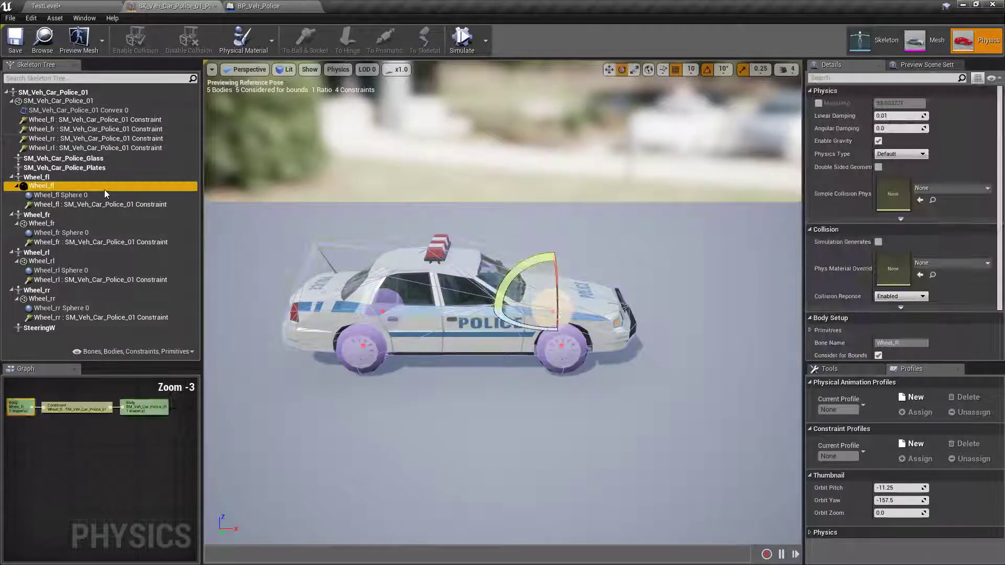
pyautogui.click(47, 178)
pyautogui.rightClick(49, 180)
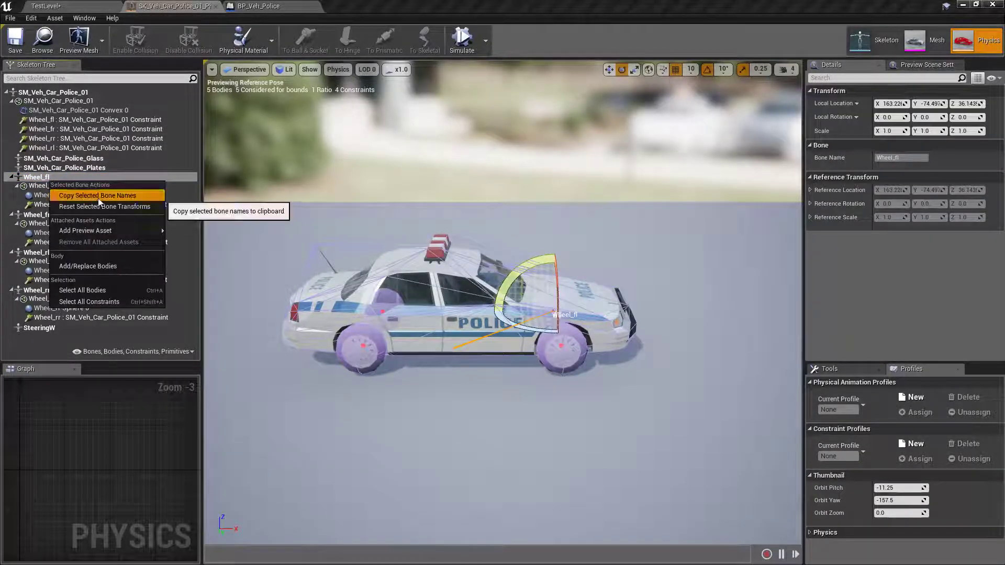
pyautogui.click(98, 198)
pyautogui.click(263, 7)
pyautogui.click(882, 110)
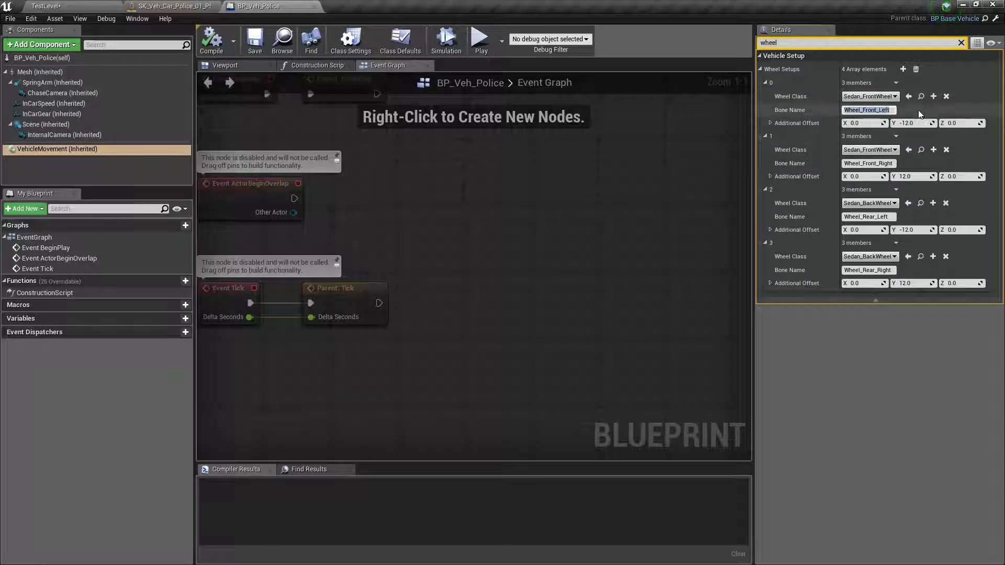
pyautogui.hotkey('ctrl', 'v')
# Step: Set the Bone Names of wheel setups 1, 2 and 3 to Wheel_fr, Wheel_rl and Wheel_rr, and compile and save the blueprint
pyautogui.click(869, 163)
pyautogui.write('Whe')
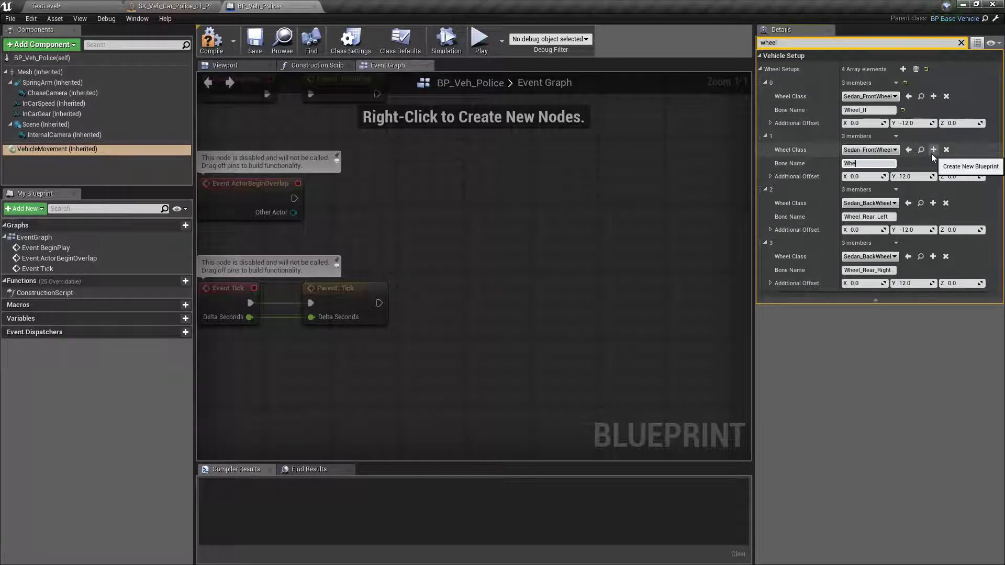
pyautogui.write('el_fr')
pyautogui.press('Tab')
pyautogui.click(879, 216)
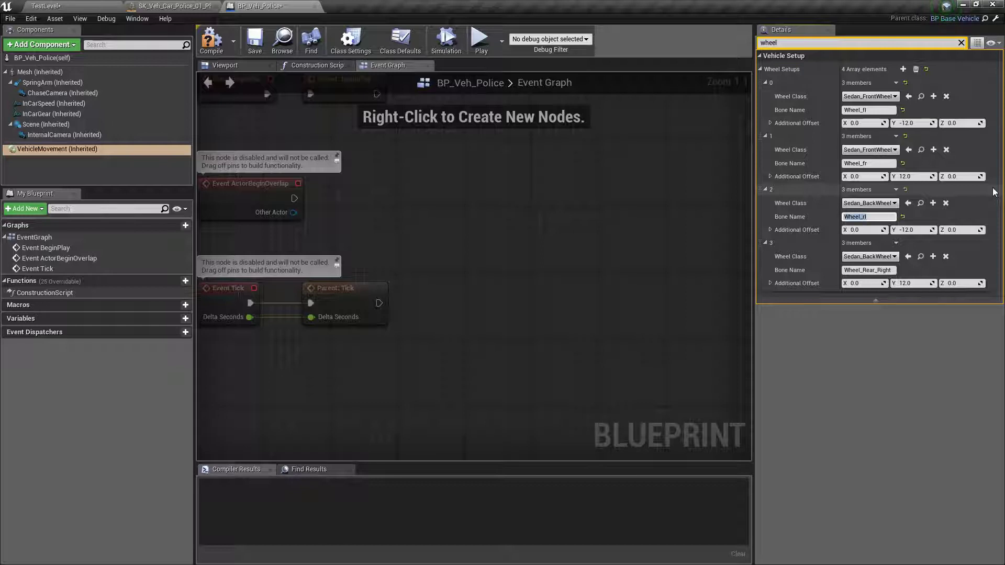
pyautogui.click(868, 270)
pyautogui.write('Whee')
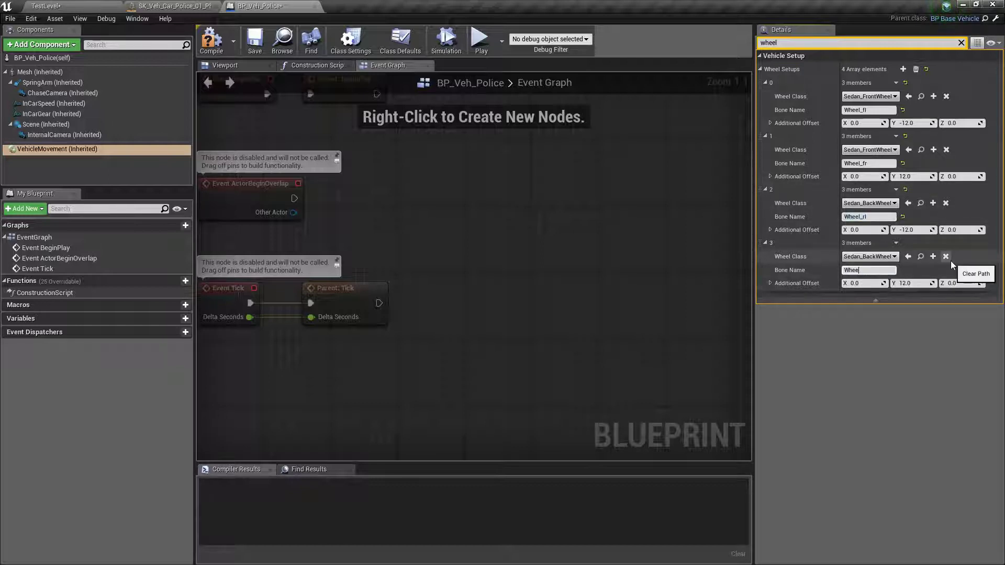
pyautogui.write('l_rr')
pyautogui.press('Return')
pyautogui.click(208, 45)
pyautogui.click(254, 41)
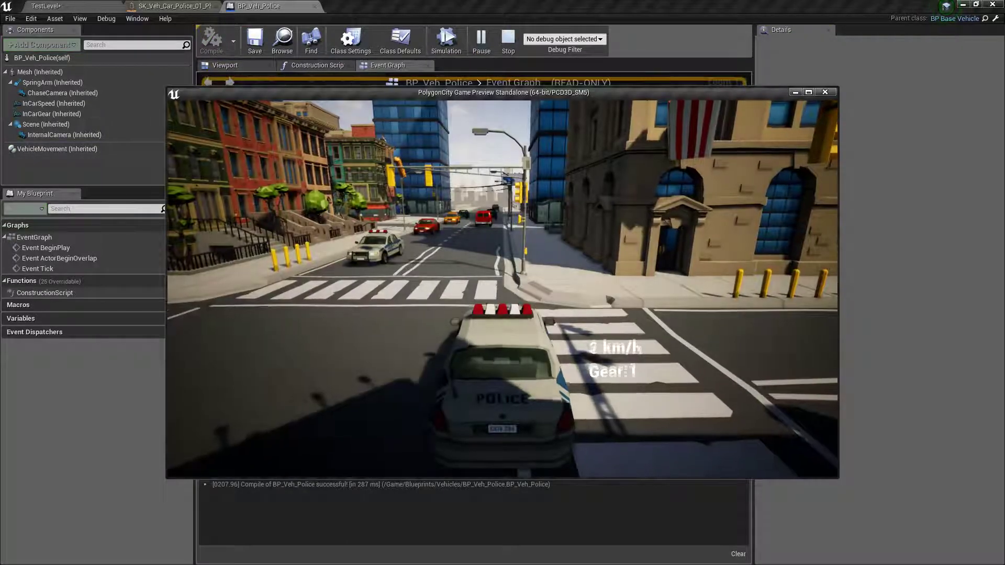
# Step: Test-drive the police car along the street with left turns and reversing, and end the play session
pyautogui.press('w')
pyautogui.press('a')
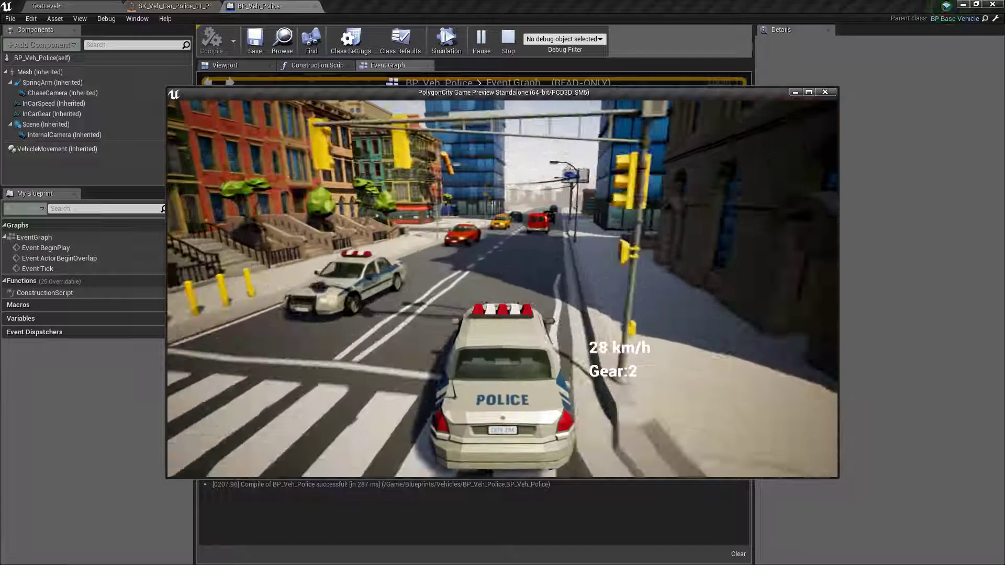
pyautogui.press('a')
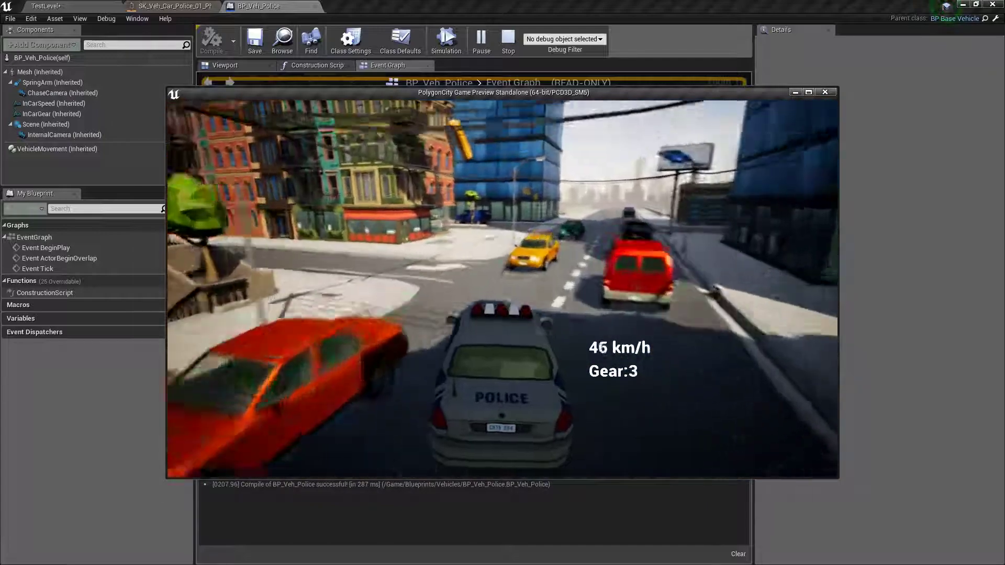
pyautogui.press('s')
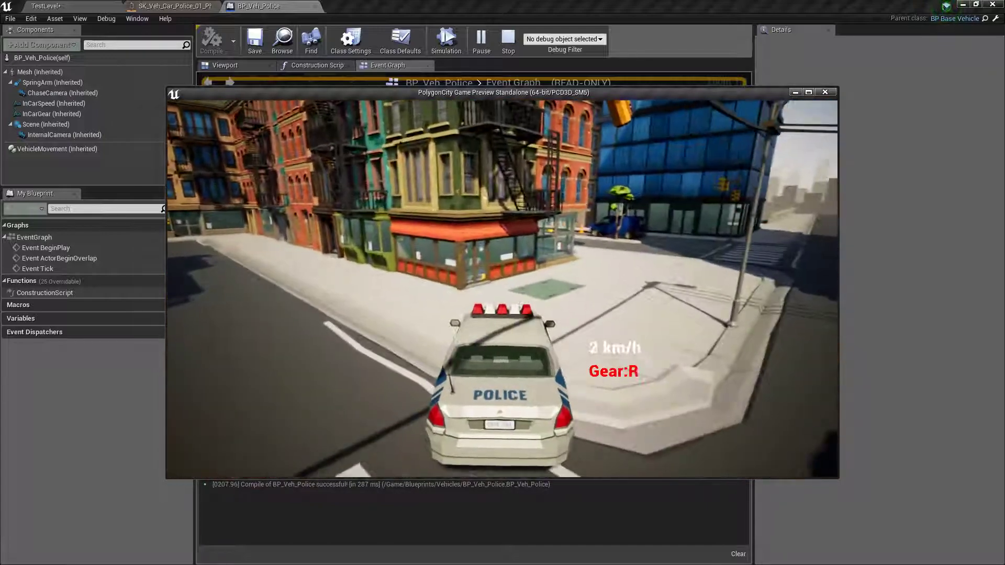
pyautogui.press('Escape')
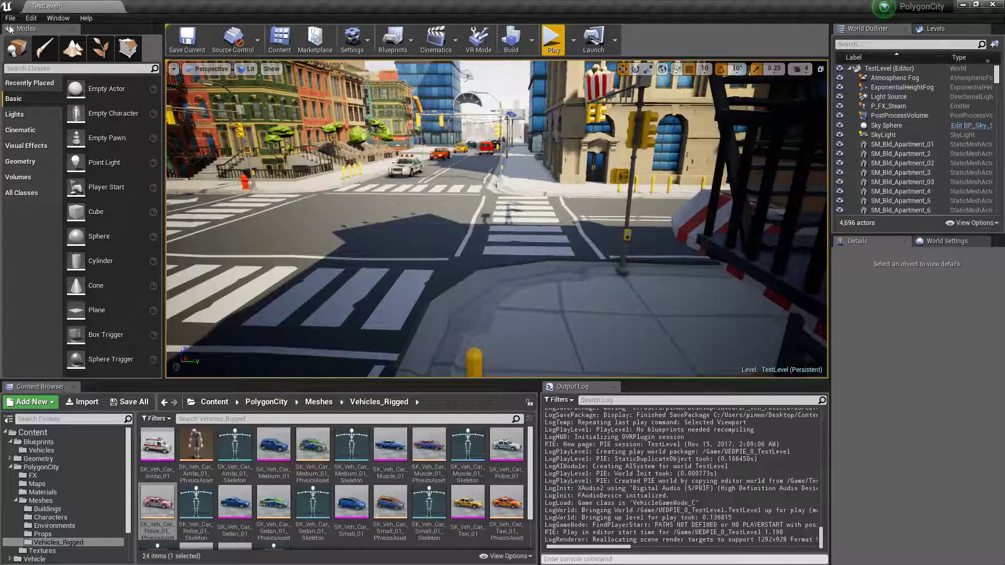
# Step: Save the TestLevel map and all modified assets
pyautogui.click(10, 18)
pyautogui.click(63, 107)
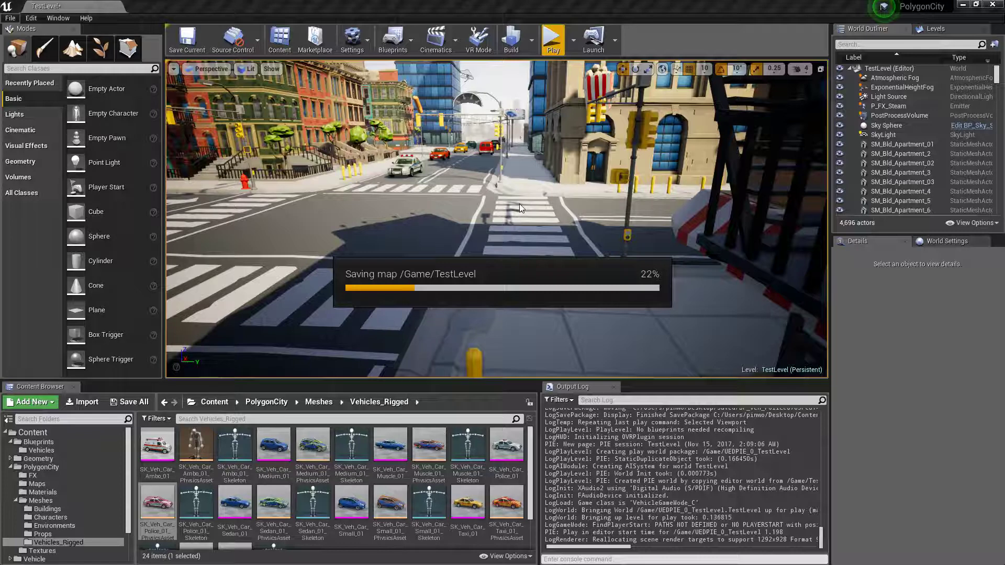
# Step: Create a new folder named Controllers inside the Blueprints content folder
pyautogui.click(11, 467)
pyautogui.rightClick(63, 442)
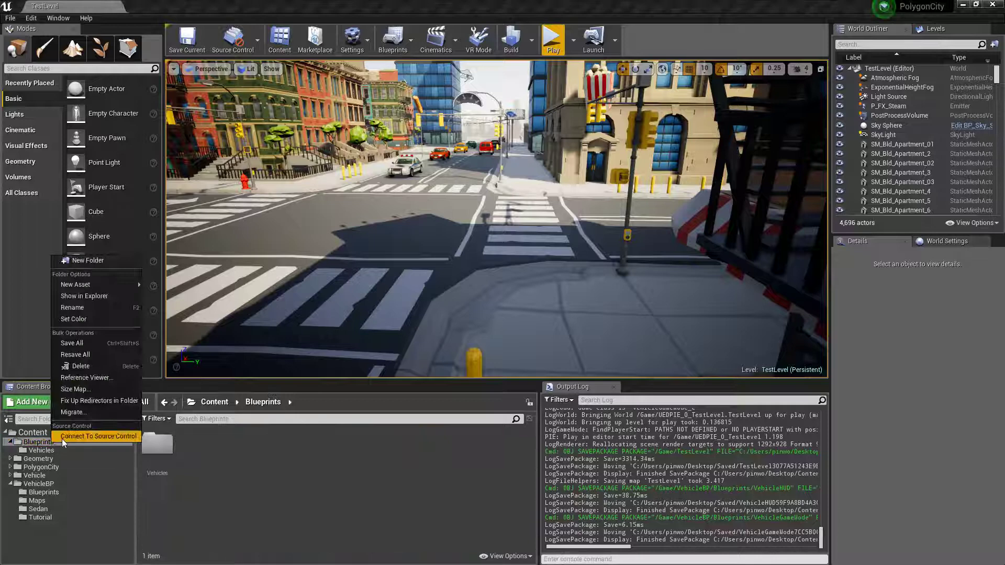
pyautogui.click(119, 260)
pyautogui.write('Contro')
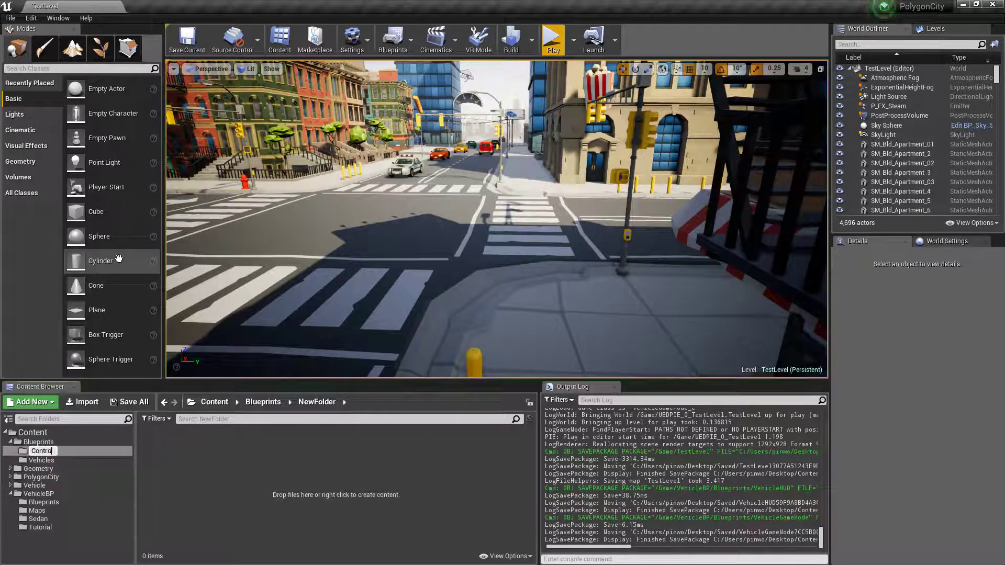
pyautogui.write('llers')
pyautogui.press('Return')
# Step: Create a blueprint class in the Controllers folder with AIController as its parent, and name it AICon_Driver
pyautogui.rightClick(178, 472)
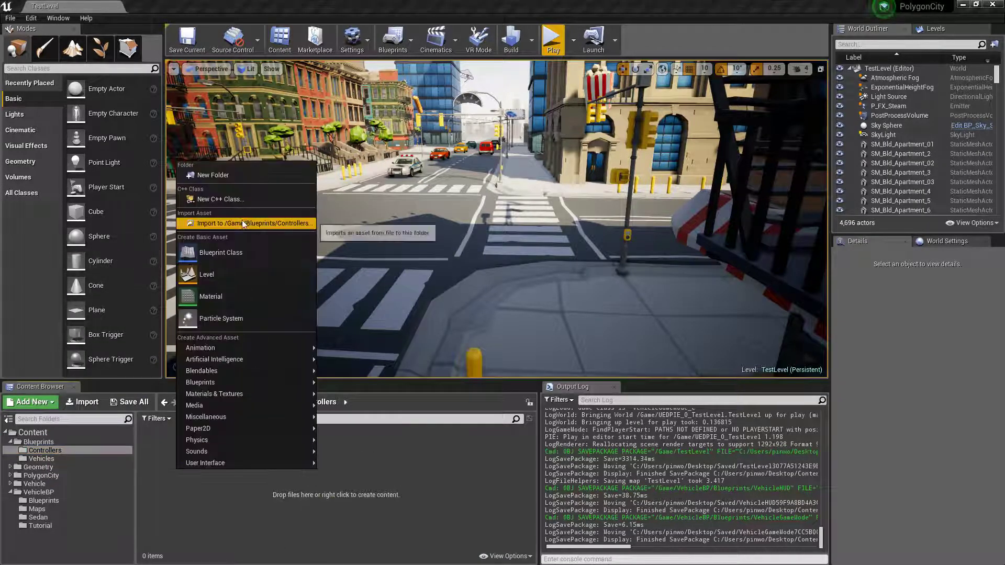
pyautogui.click(220, 252)
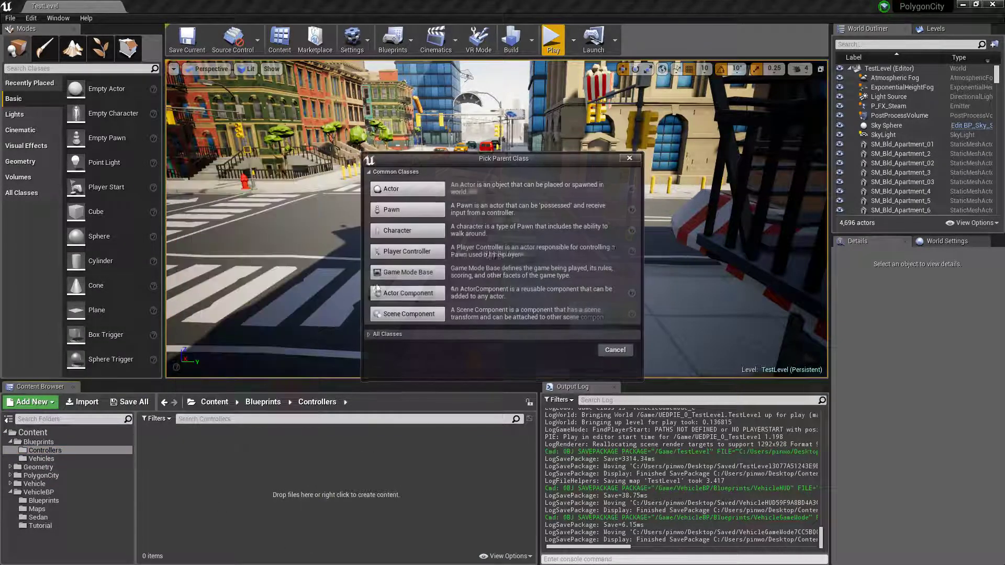
pyautogui.click(369, 335)
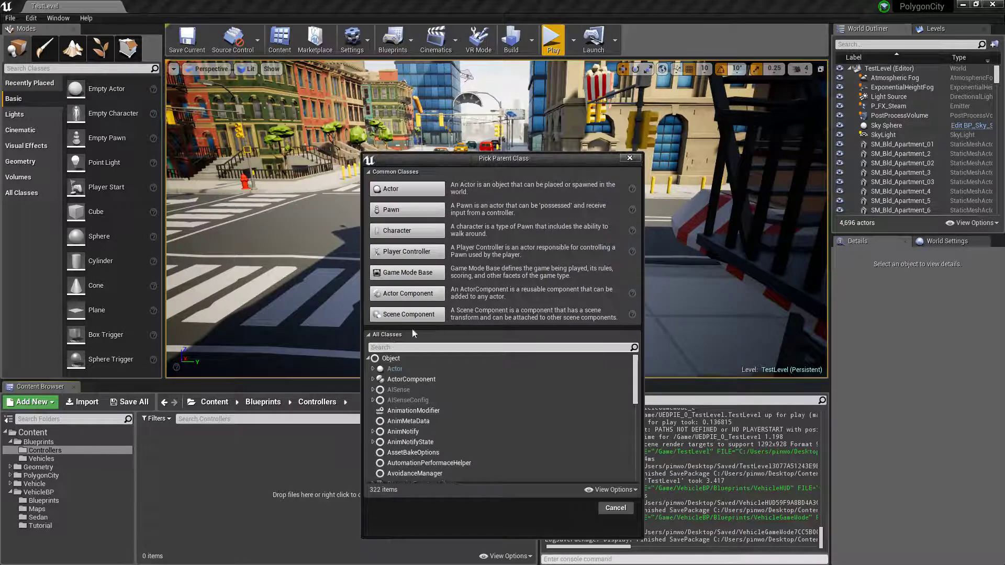
pyautogui.write('aicon')
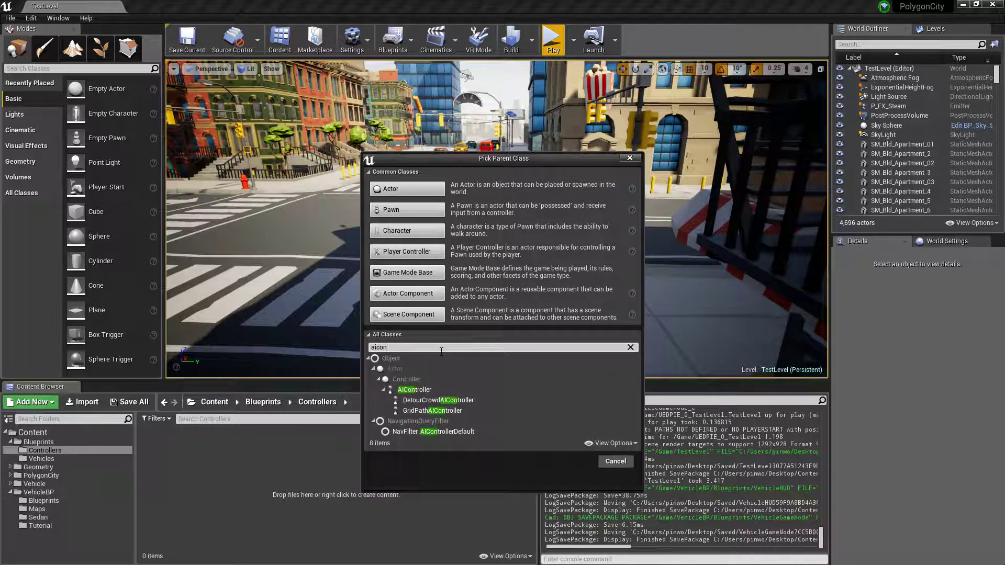
pyautogui.click(459, 389)
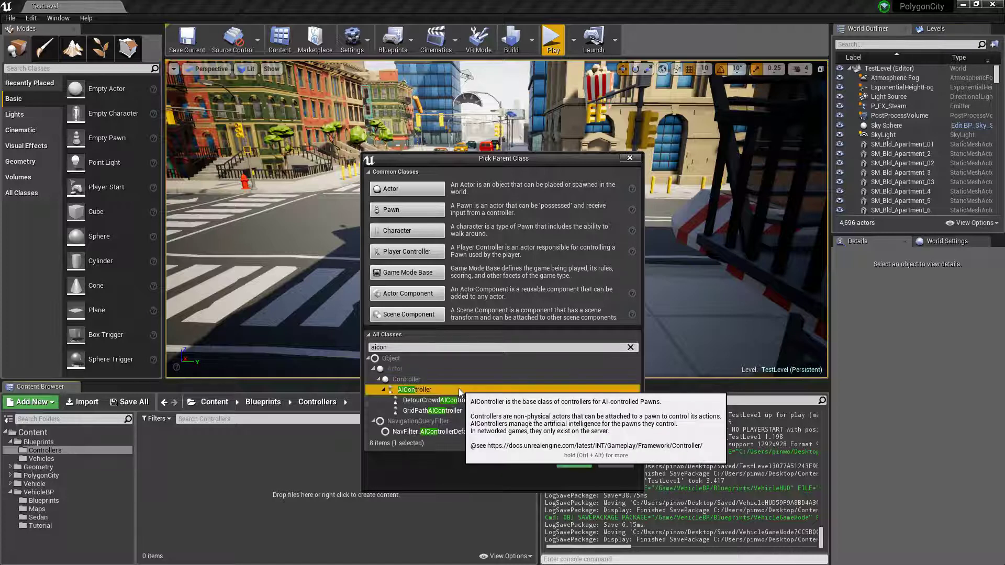
pyautogui.click(575, 464)
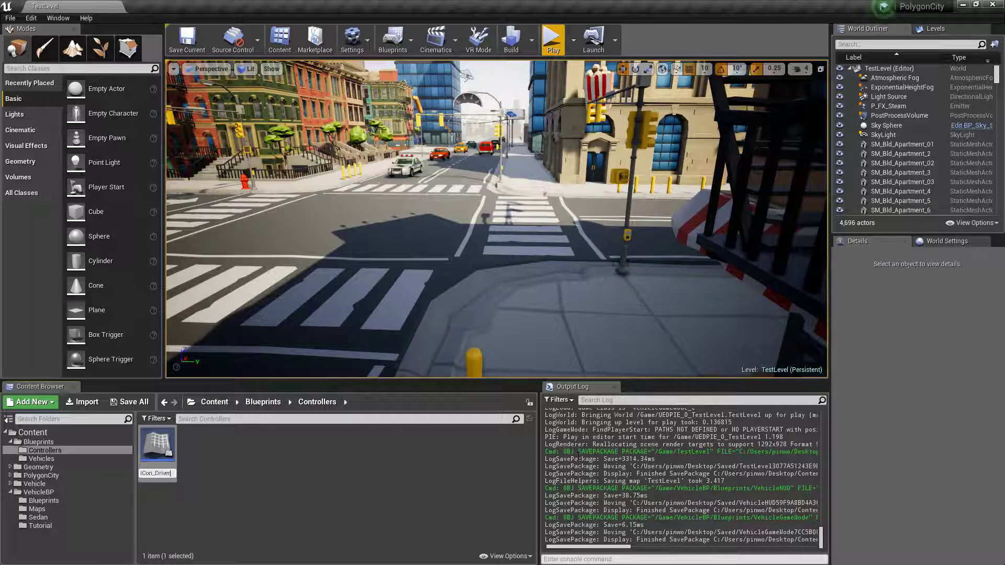
pyautogui.press('Return')
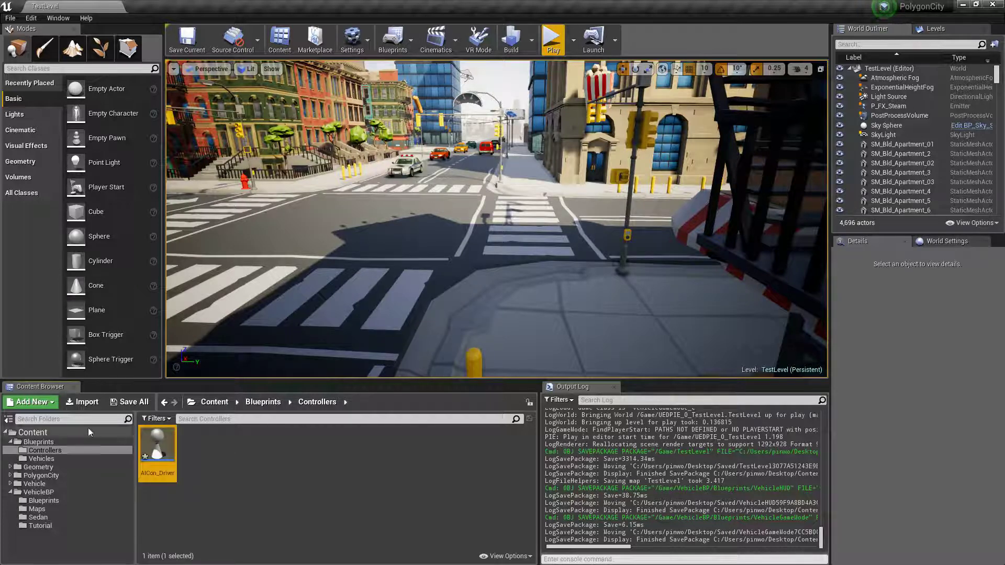
# Step: In the BP_BaseVehicle blueprint, set the AI Controller Class to AICon_Driver and Auto Possess AI to Placed in World or Spawned
pyautogui.click(41, 459)
pyautogui.doubleClick(168, 461)
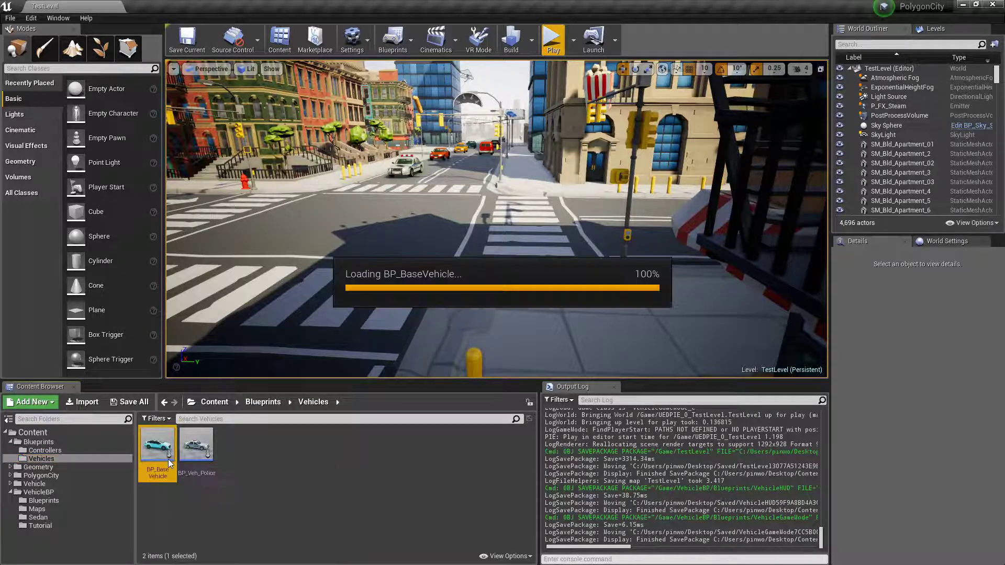
pyautogui.scroll(-5, 815, 252)
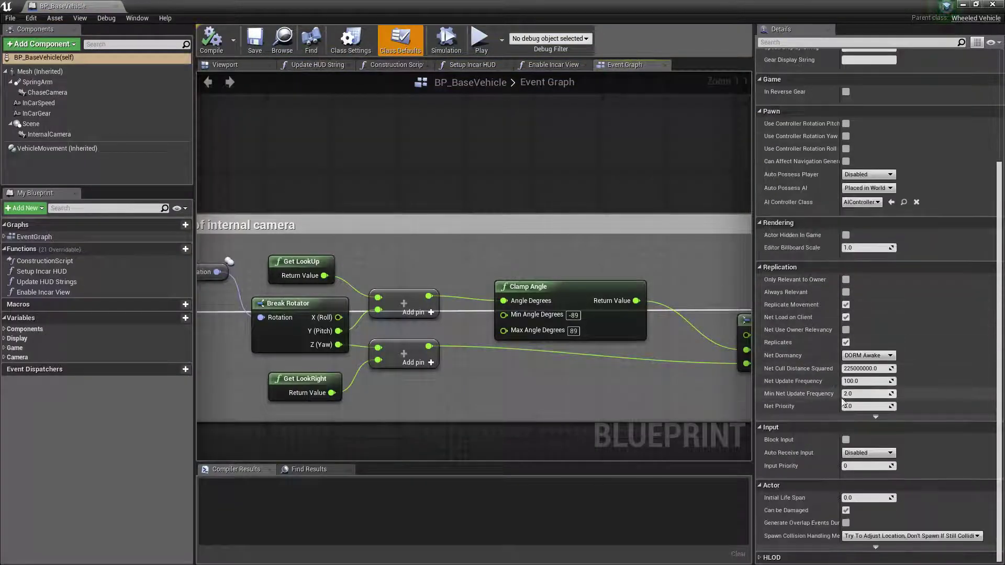
pyautogui.click(873, 203)
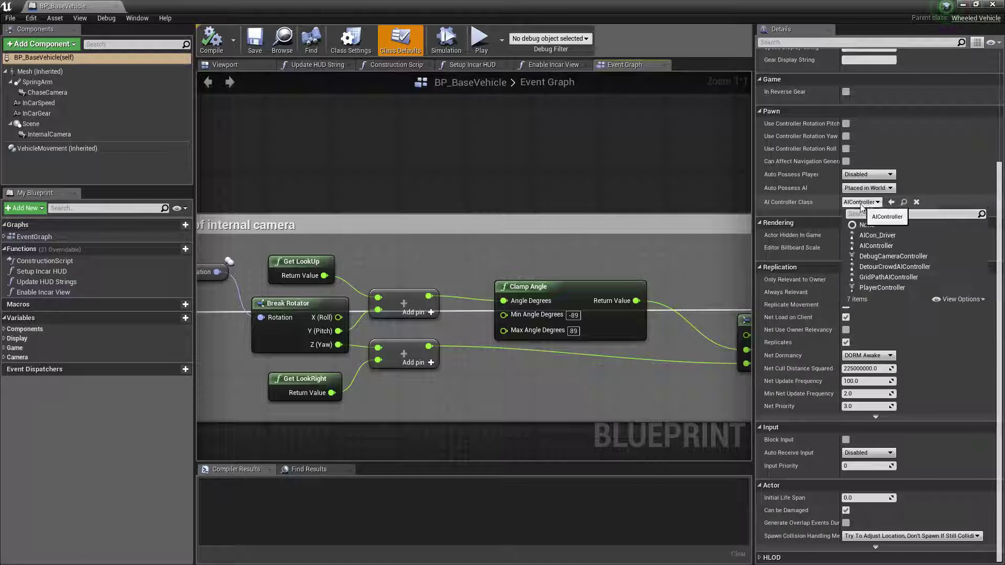
pyautogui.click(892, 235)
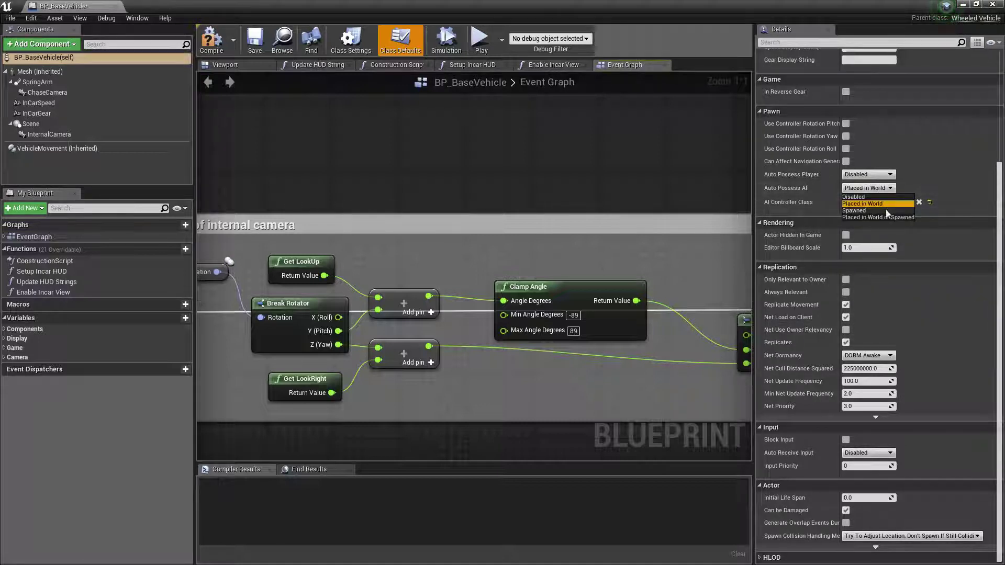
pyautogui.click(870, 216)
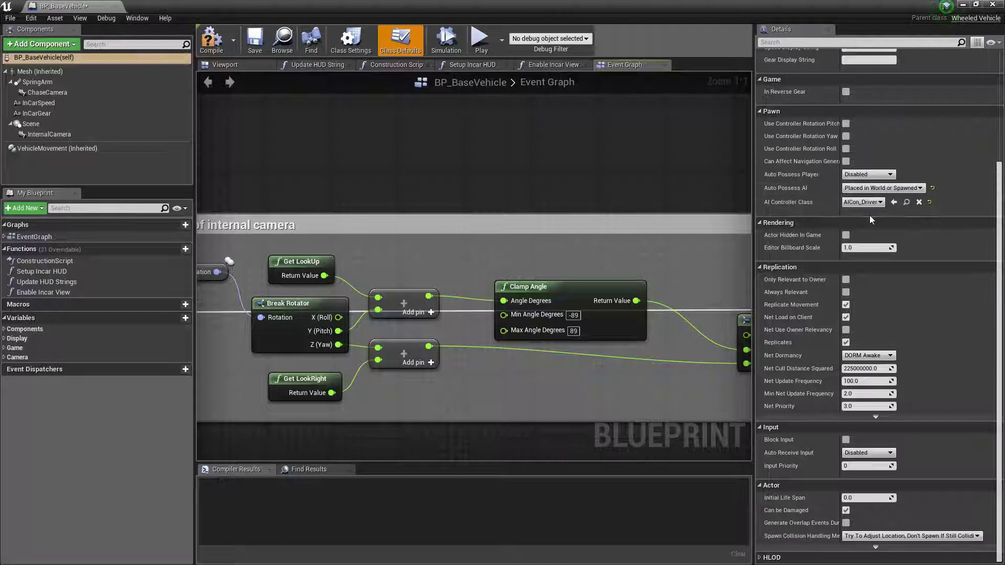
# Step: Compile and save the BP_BaseVehicle blueprint, and close its editor
pyautogui.click(213, 44)
pyautogui.click(262, 46)
pyautogui.click(117, 6)
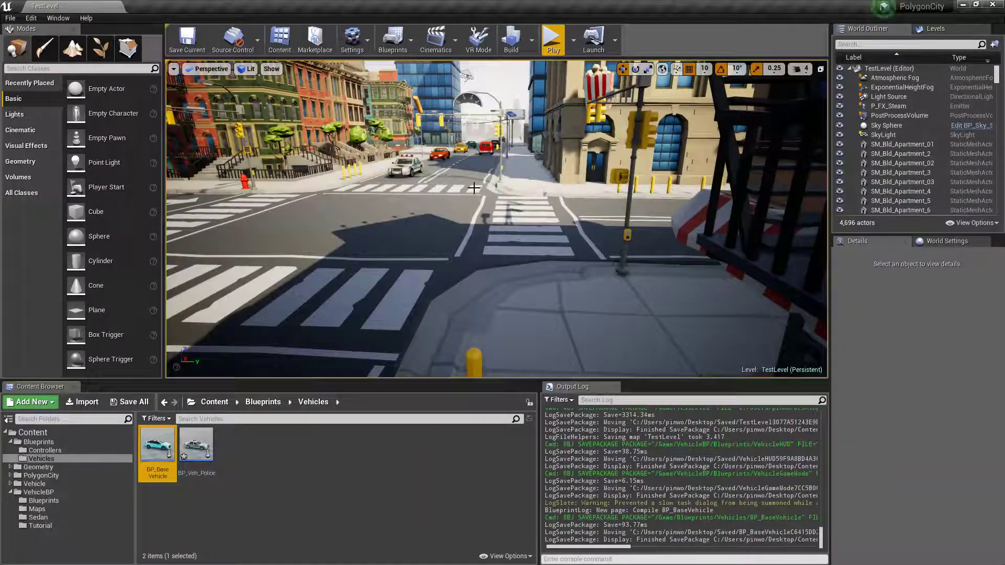
# Step: Place a BP_Veh_Police car in the level on the crosswalk beside the parked police car, at about X 880, Y -240, Z 0
pyautogui.press('w')
pyautogui.moveTo(488, 199); pyautogui.dragTo(488, 199, button='right')
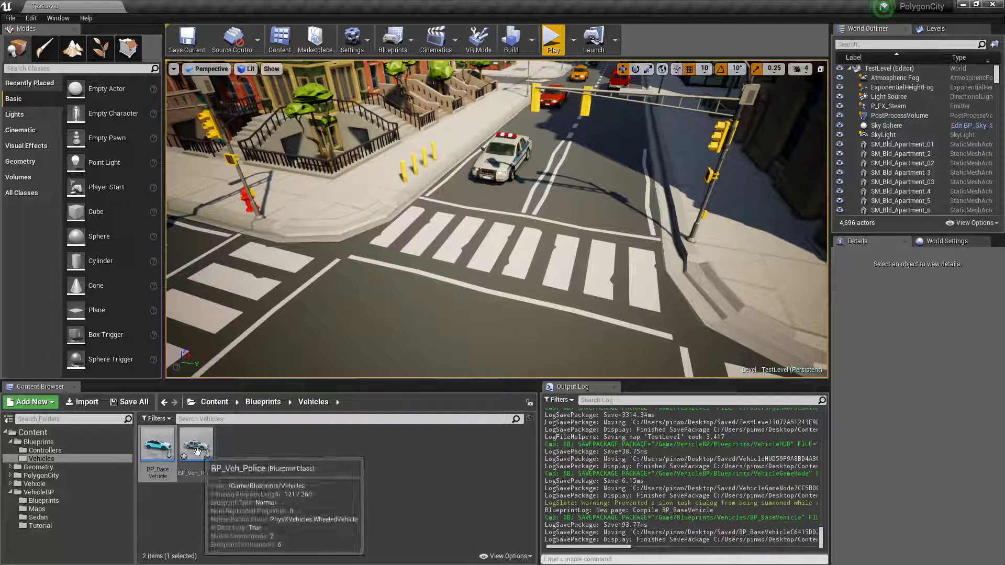
pyautogui.moveTo(197, 444); pyautogui.dragTo(589, 241)
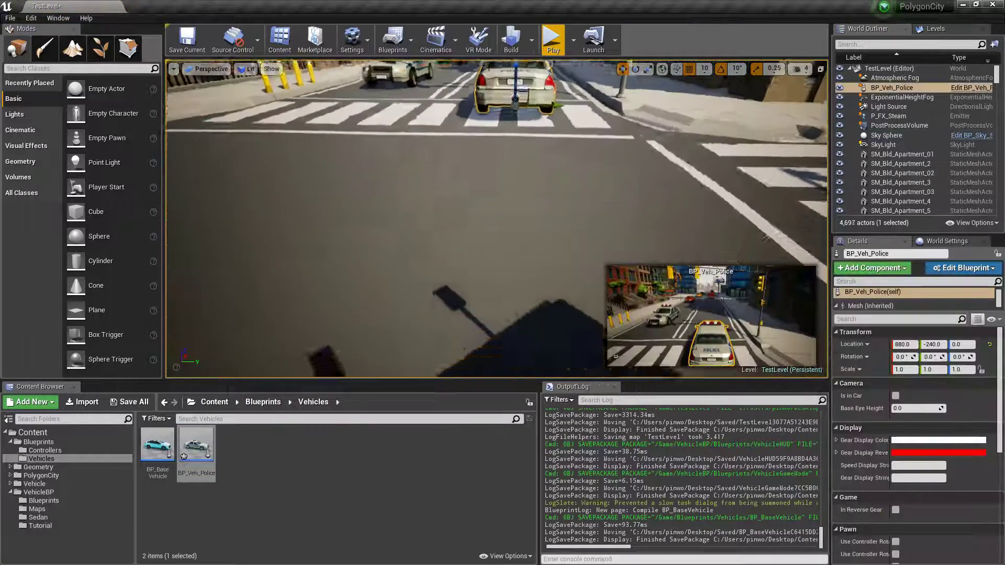
# Step: Play the level to check how the placed police car and the player's car spawn, and end the play session
pyautogui.moveTo(335, 292); pyautogui.dragTo(413, 304, button='right')
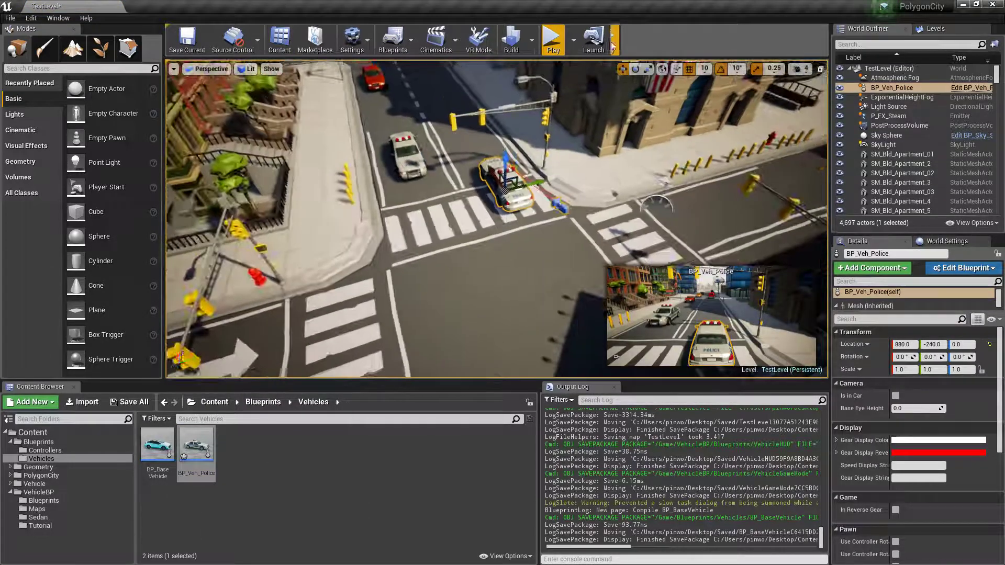
pyautogui.click(553, 41)
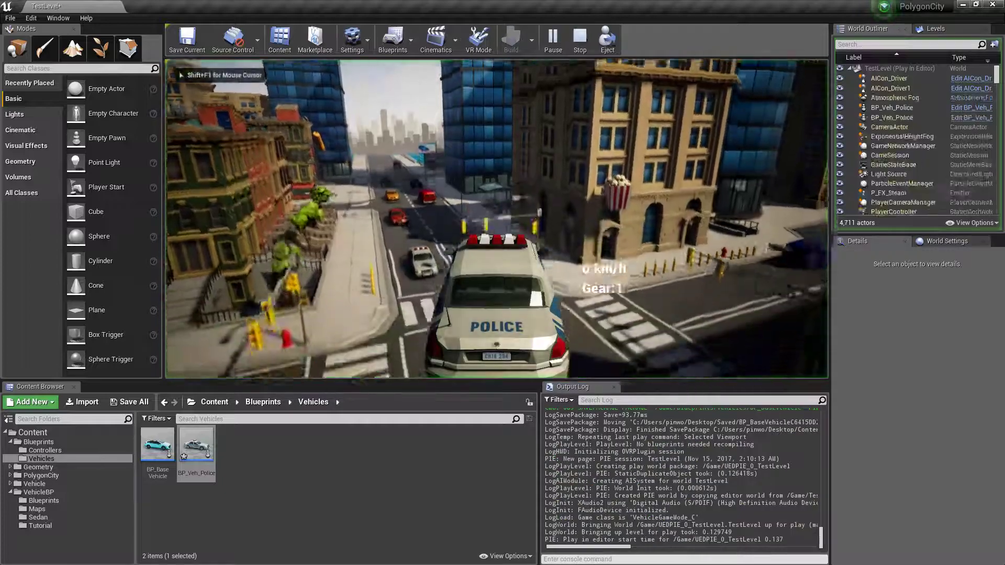
pyautogui.press('Escape')
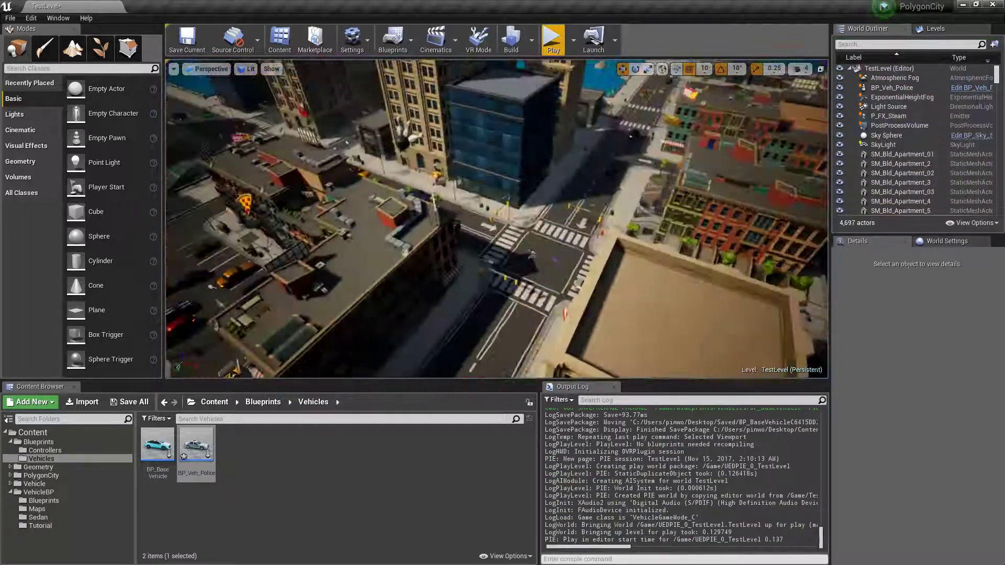
# Step: Filter the level's actors by "veh" and delete all the SM_Veh skeletal mesh vehicles, keeping the BP_Veh_Police car
pyautogui.moveTo(497, 220); pyautogui.dragTo(654, 225, button='right')
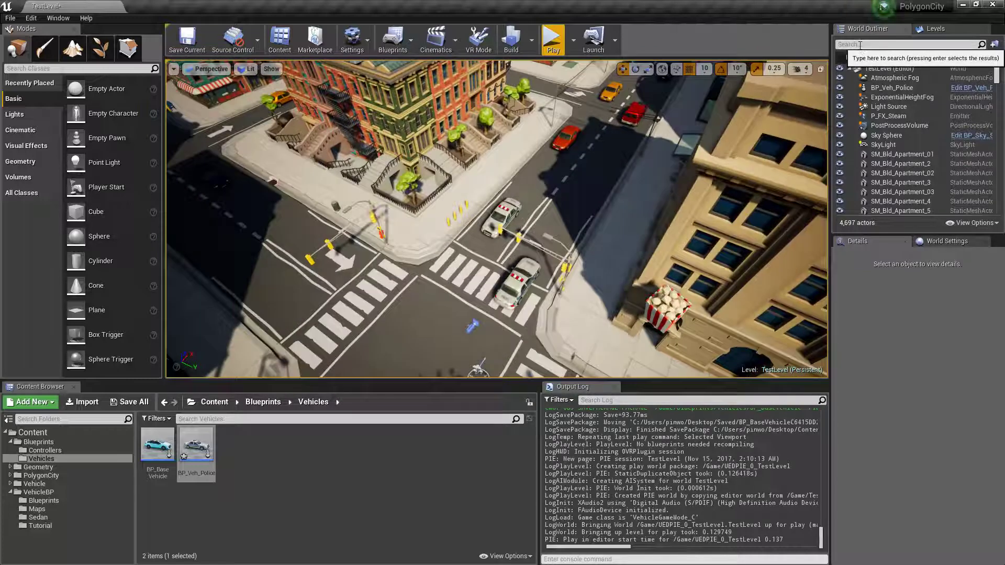
pyautogui.click(843, 45)
pyautogui.write('veh')
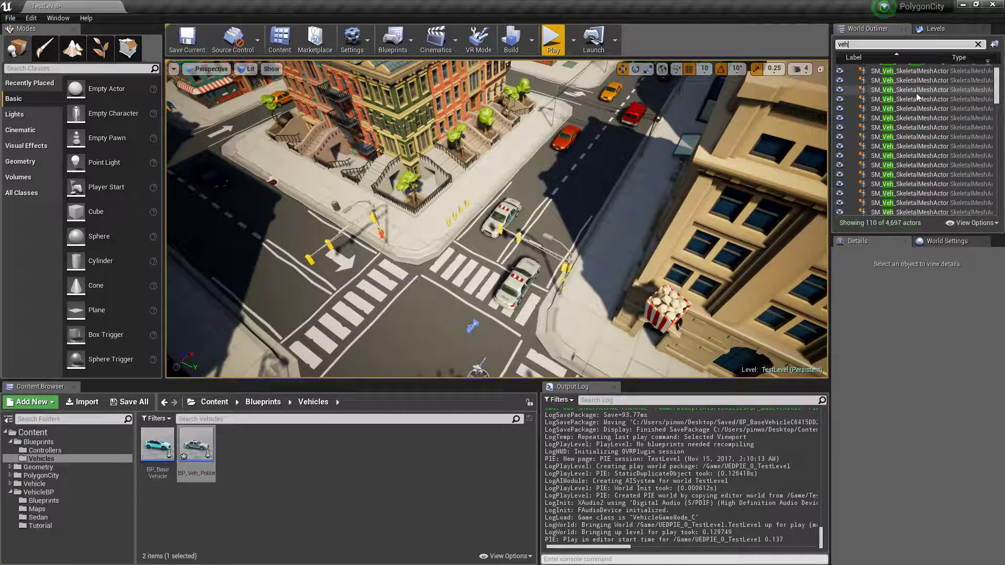
pyautogui.click(936, 89)
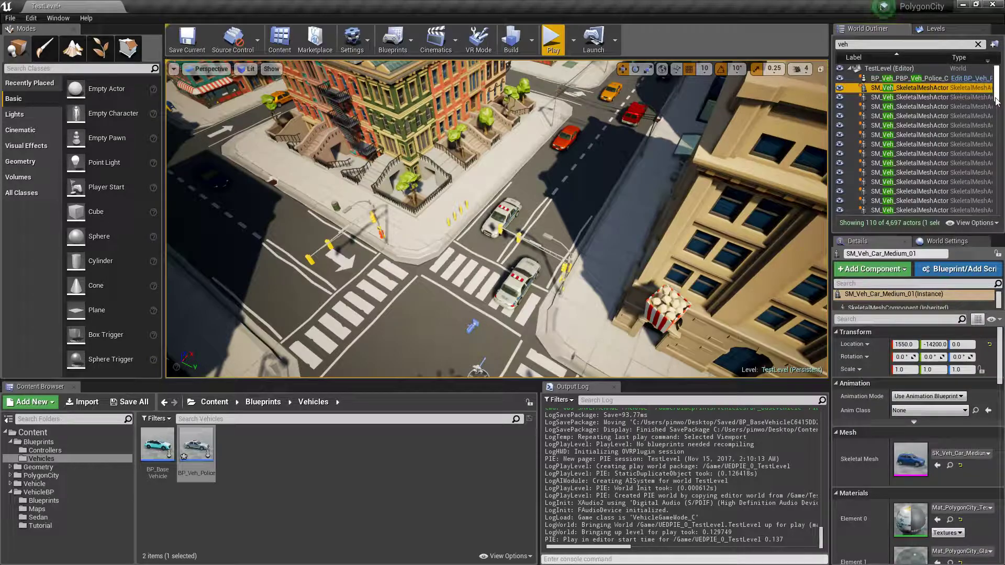
pyautogui.moveTo(996, 101); pyautogui.dragTo(996, 209)
pyautogui.keyDown('shift'); pyautogui.click(920, 209); pyautogui.keyUp('shift')
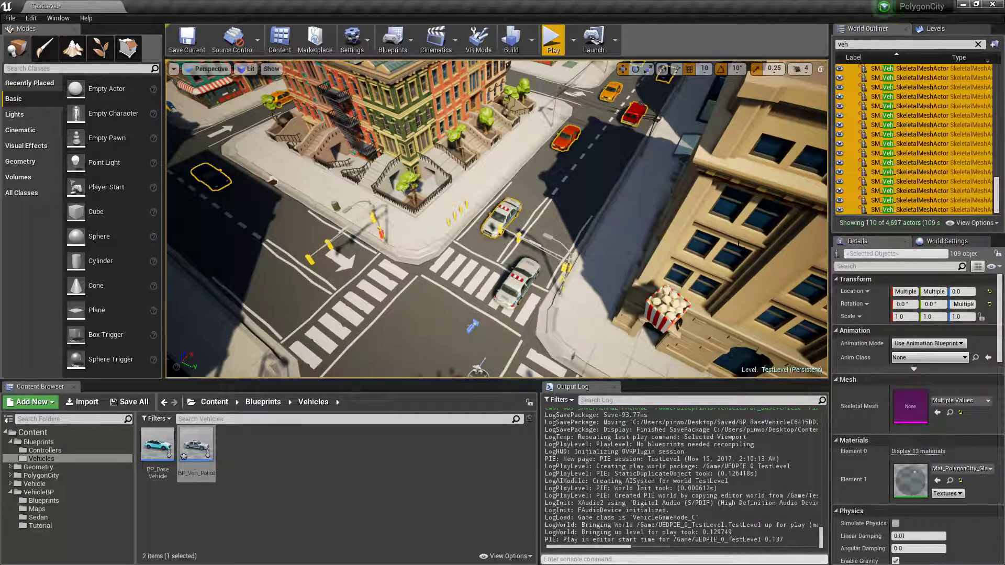
pyautogui.press('Delete')
# Step: Search the level's actors for "start" to check for an existing player start
pyautogui.moveTo(739, 245); pyautogui.dragTo(824, 251, button='right')
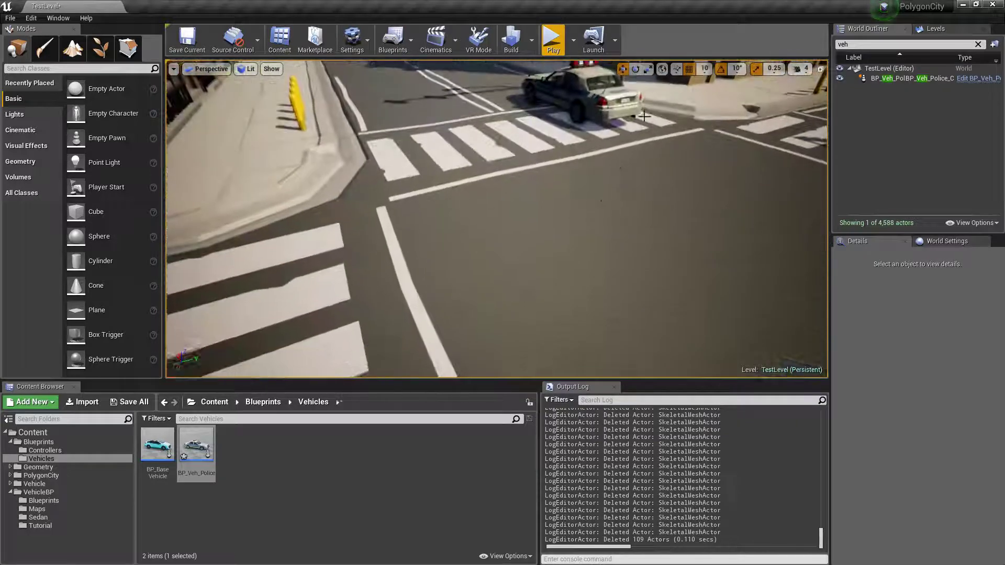
pyautogui.click(862, 45)
pyautogui.press('BackSpace')
pyautogui.press('BackSpace')
pyautogui.press('BackSpace')
pyautogui.write('start')
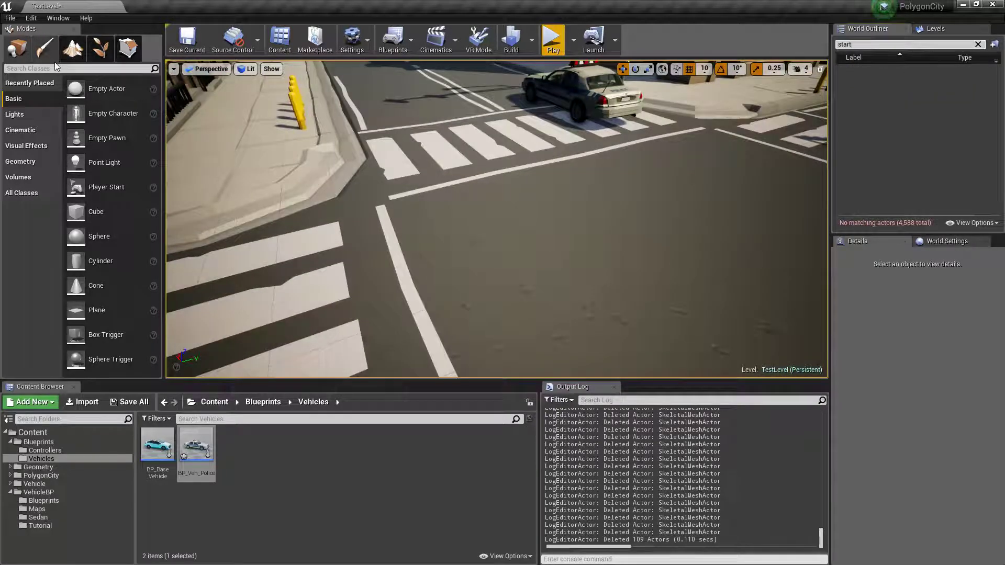
# Step: Find the Player Start actor with "start" and place it on the road behind the police car at about X 270, Y -860
pyautogui.hotkey('shift', '2')
pyautogui.click(12, 50)
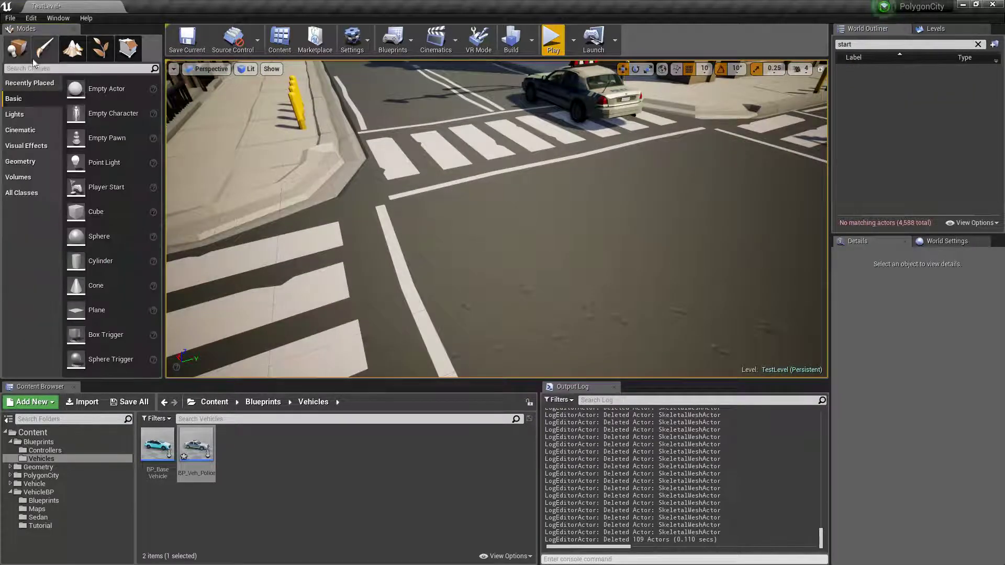
pyautogui.click(35, 67)
pyautogui.write('start')
pyautogui.moveTo(46, 88); pyautogui.dragTo(507, 244)
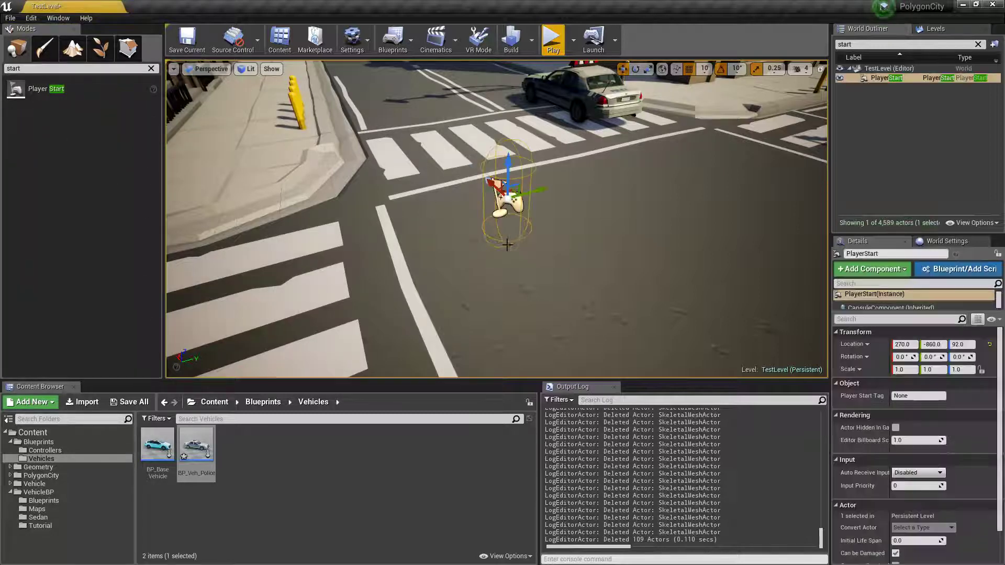
# Step: Play the level from the Player Start, drive the police car forward past the placed one, and end the play session
pyautogui.click(552, 41)
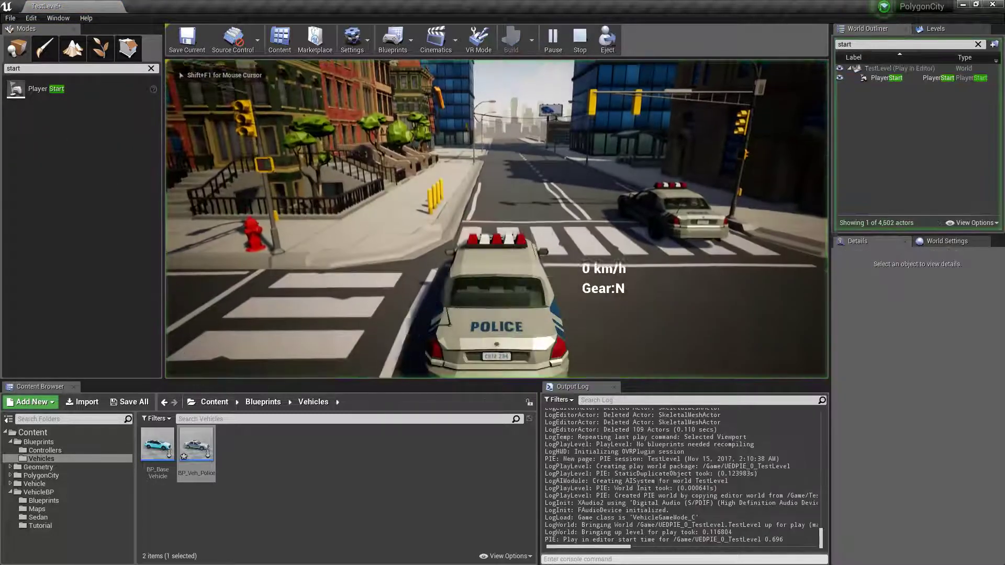
pyautogui.press('w')
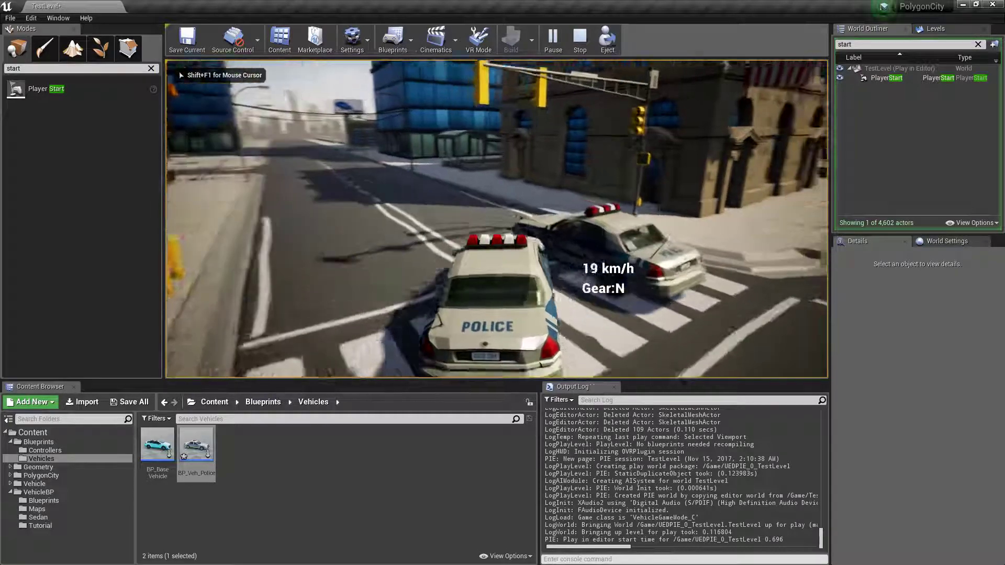
pyautogui.press('Escape')
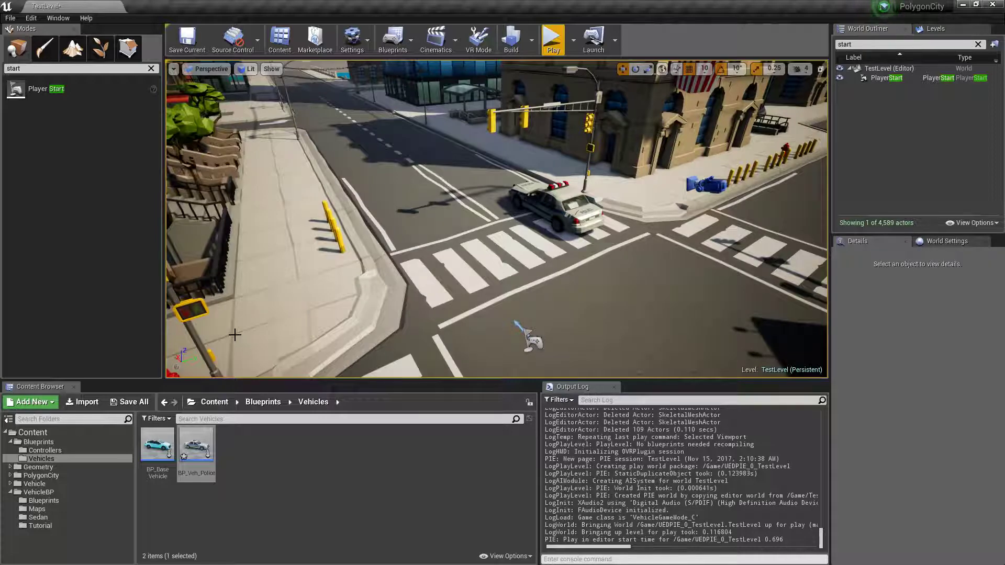
pyautogui.moveTo(378, 272); pyautogui.dragTo(516, 261, button='right')
pyautogui.press('w')
pyautogui.press('a')
pyautogui.press('d')
pyautogui.press('s')
pyautogui.press('w')
pyautogui.moveTo(643, 220); pyautogui.dragTo(562, 183, button='right')
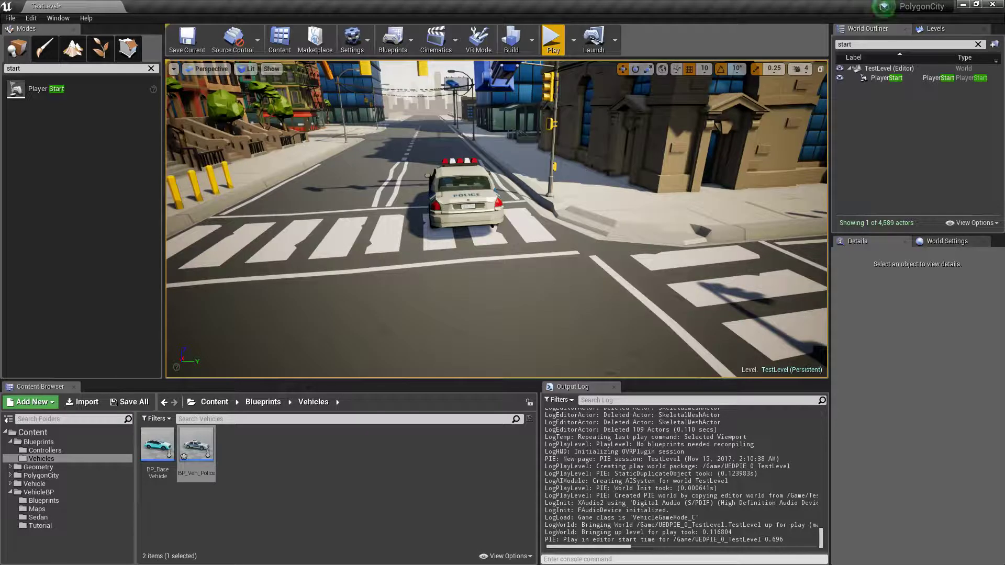